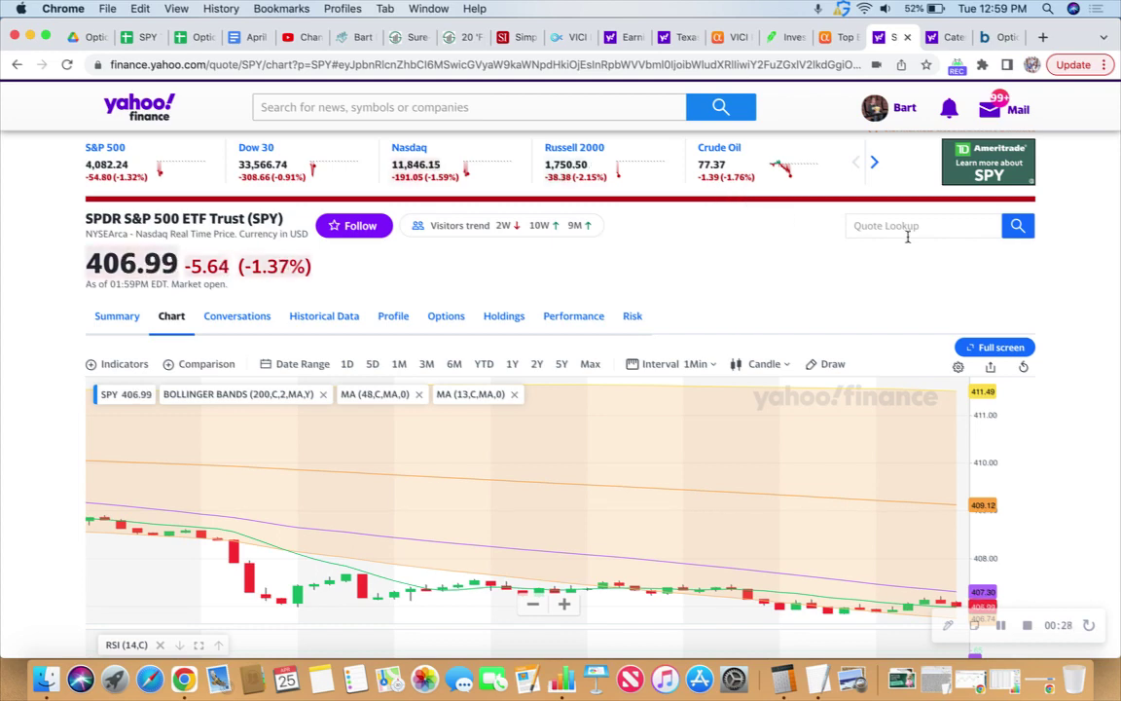
# Step: Switch to Robinhood and open the SPY $424 / $430 Calls credit spread expiring 5/4
pyautogui.scroll(-1, 1041, 287)
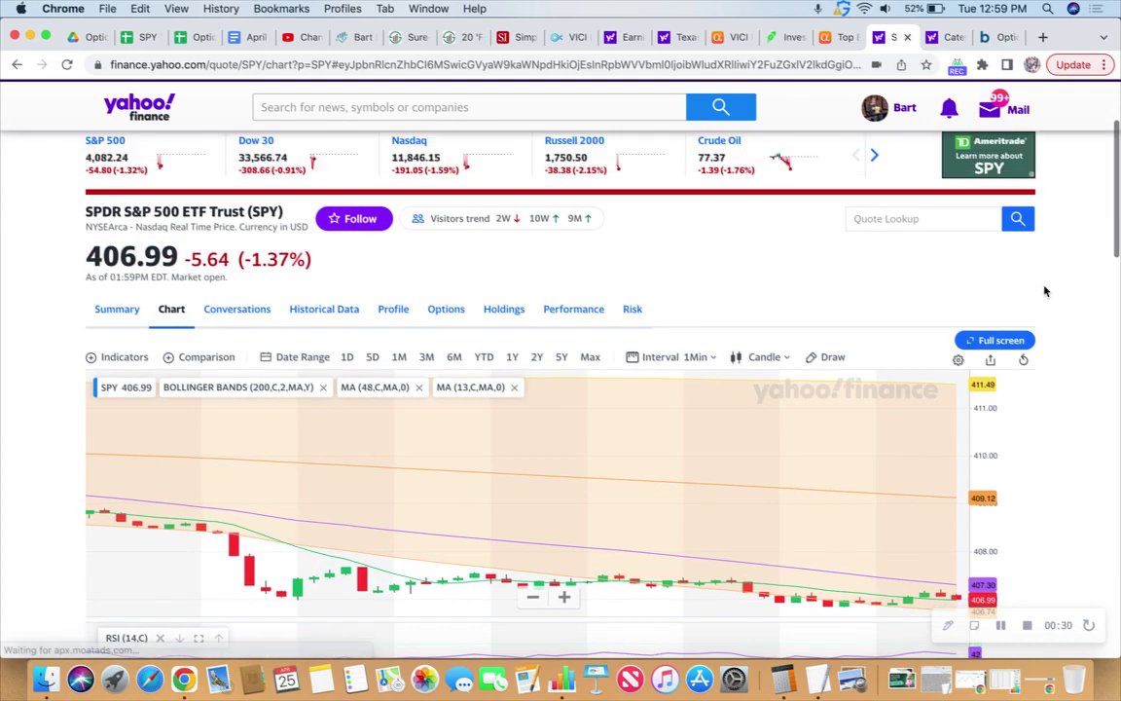
pyautogui.scroll(1, 1044, 291)
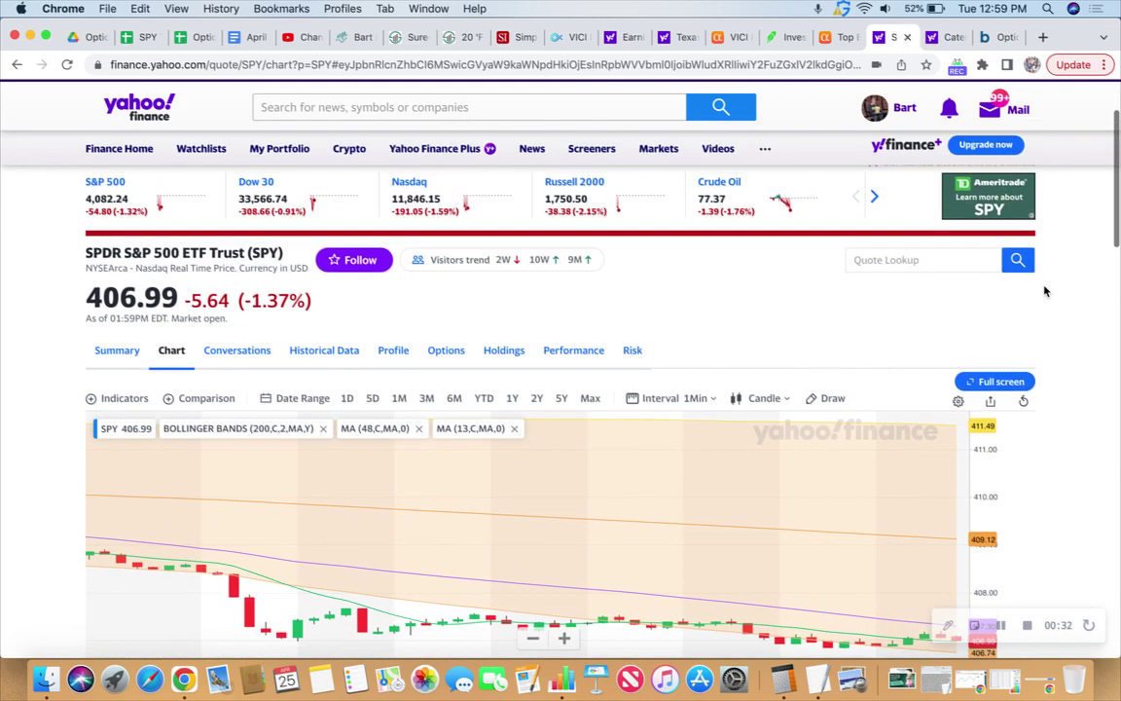
pyautogui.click(784, 37)
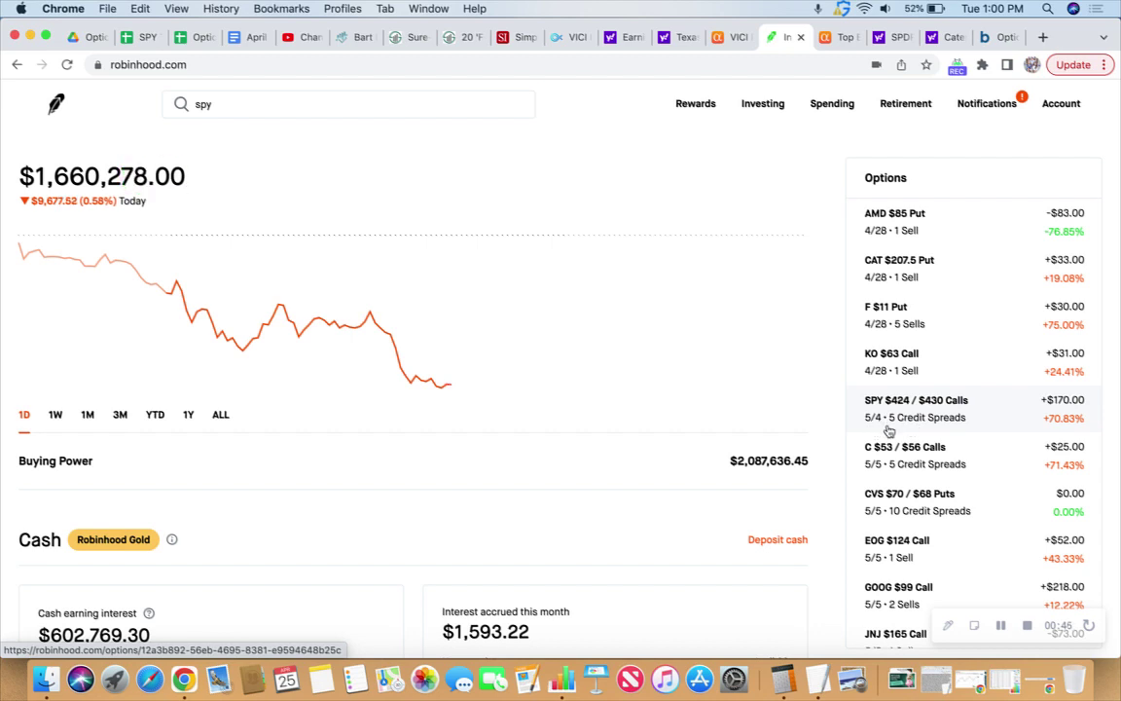
pyautogui.click(1012, 421)
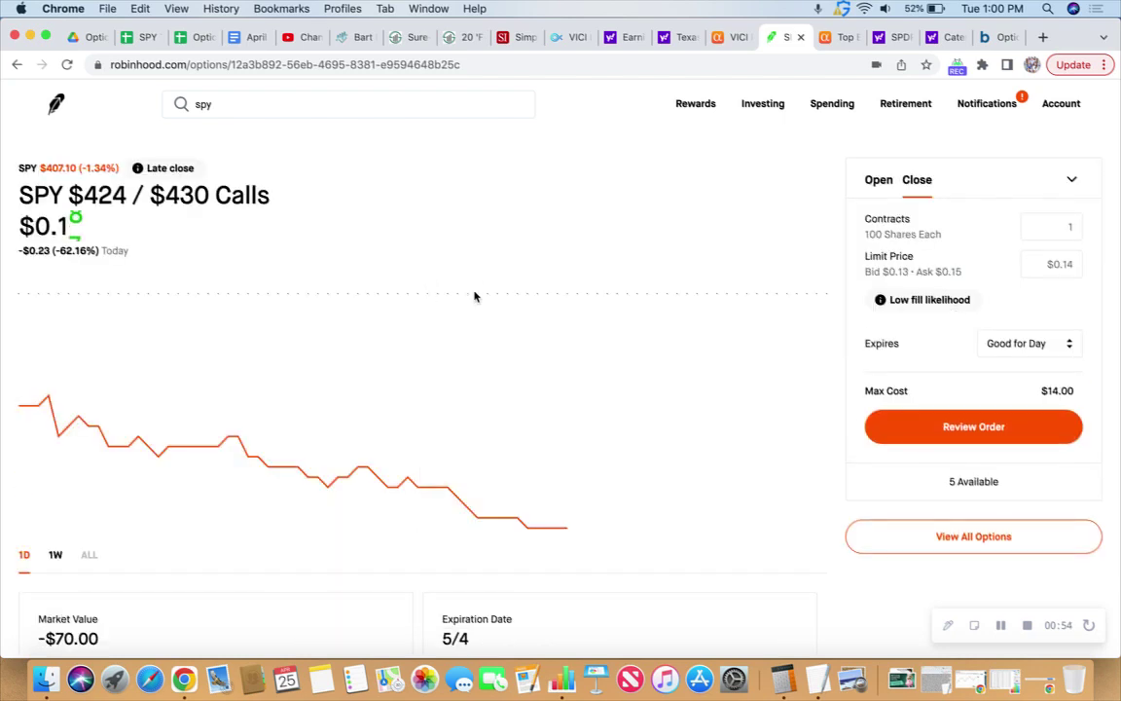
# Step: Submit an order closing 5 contracts of the spread at a limit price of $0.15
pyautogui.click(1053, 264)
pyautogui.write('0.15')
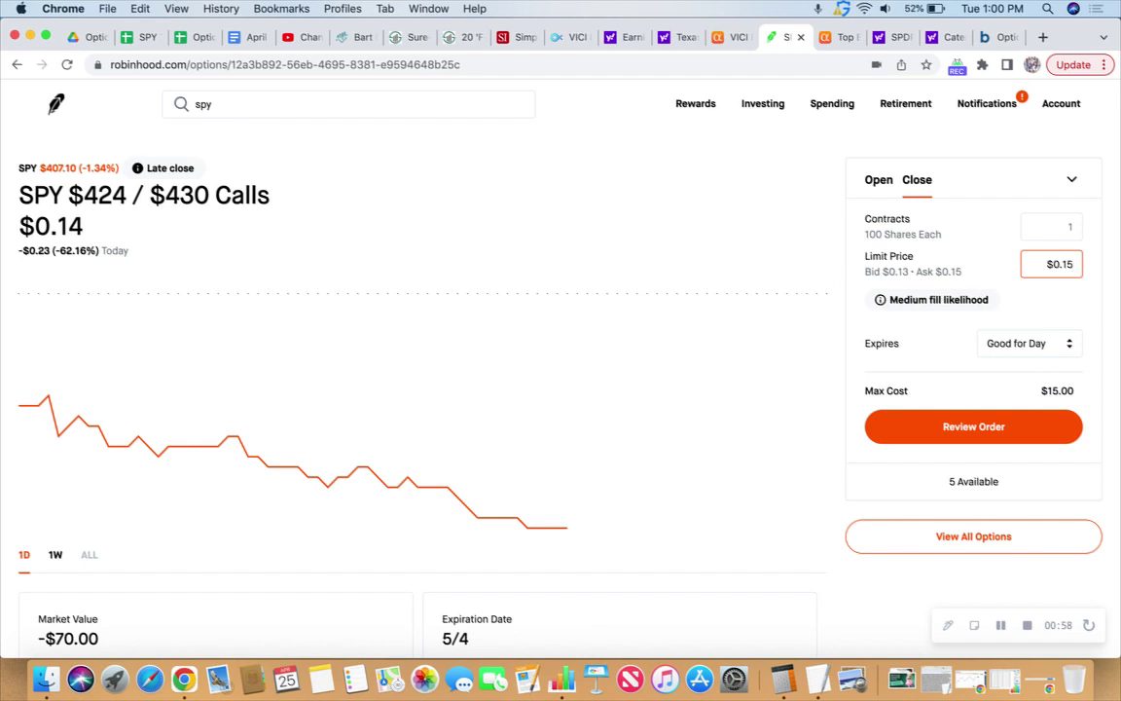
pyautogui.click(1054, 226)
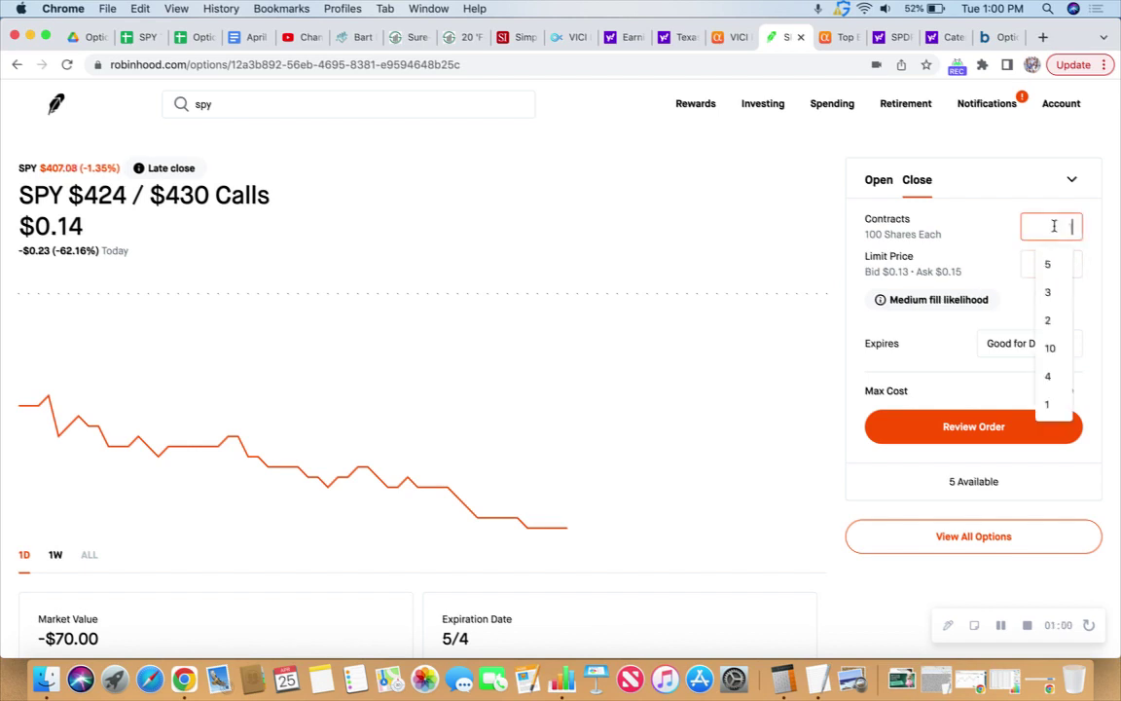
pyautogui.write('5')
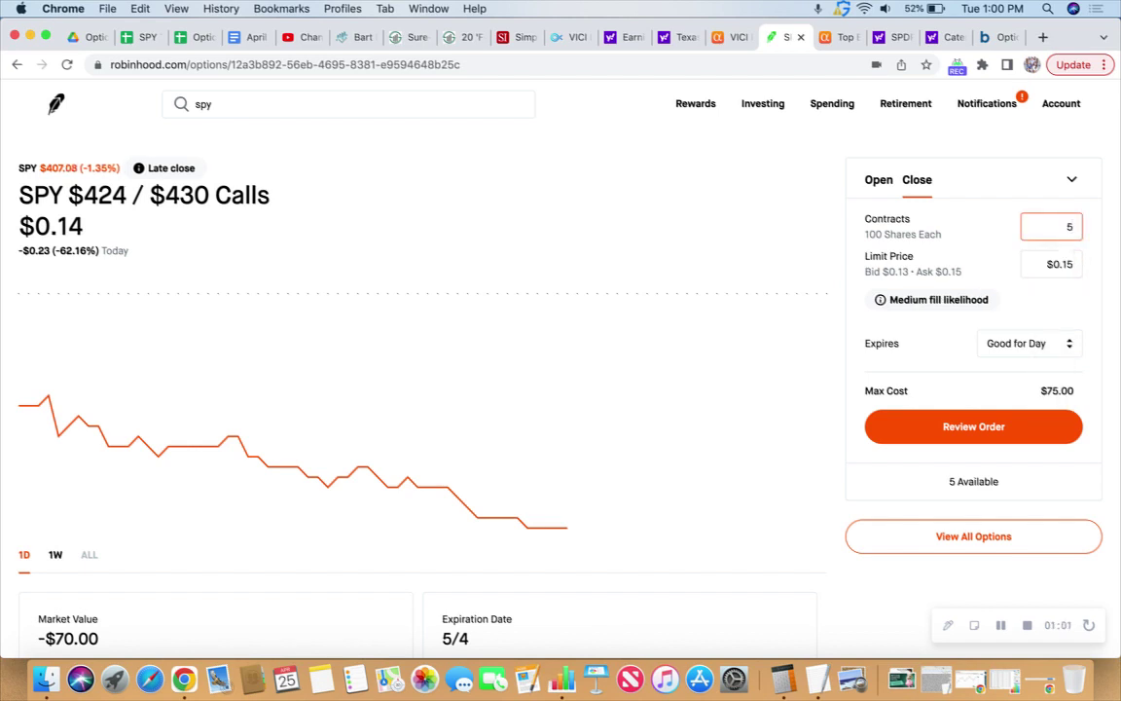
pyautogui.click(960, 425)
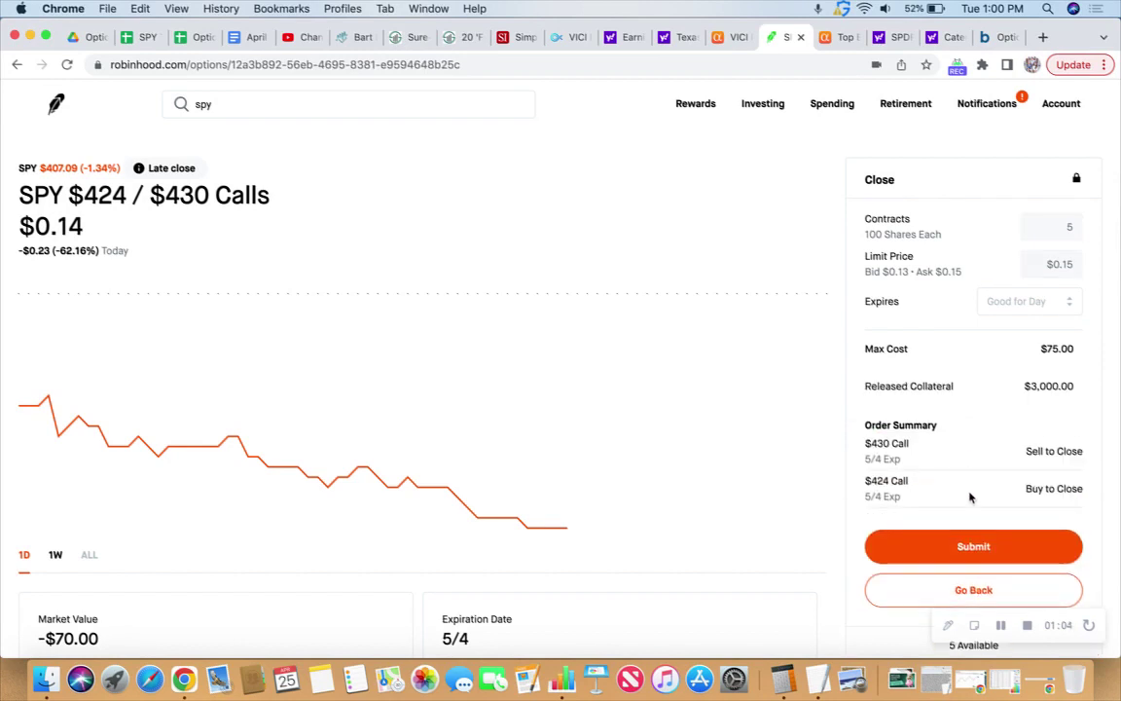
pyautogui.click(974, 547)
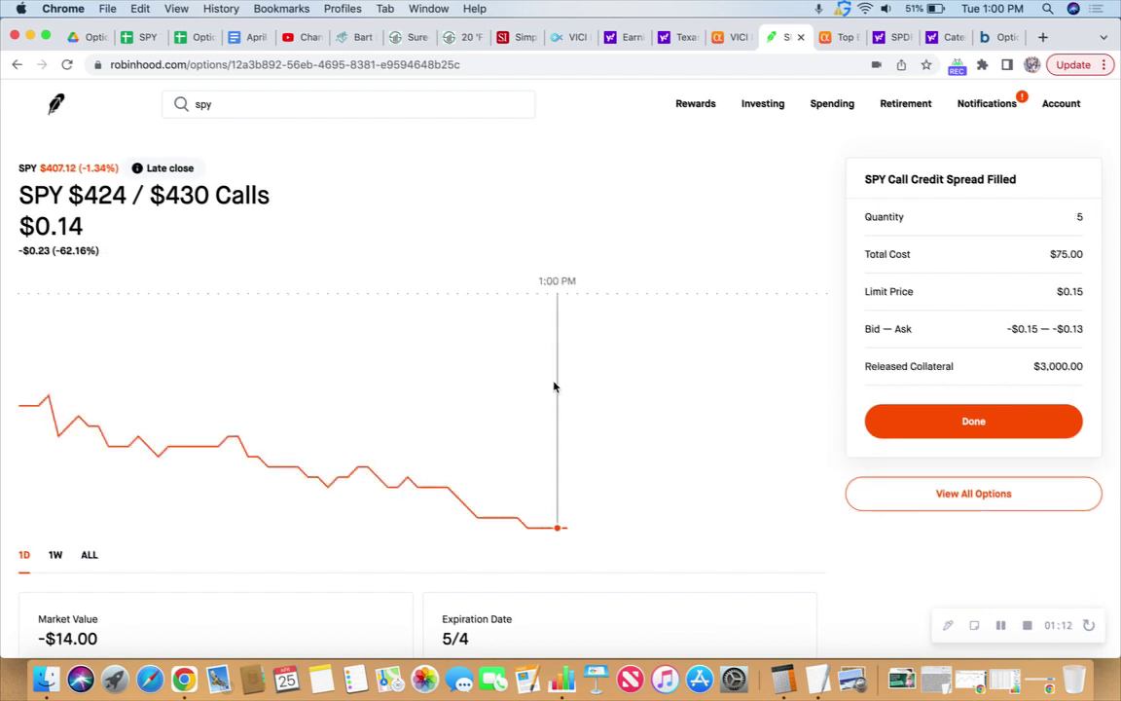
# Step: Examine the spread's return details, option legs and order history on the position page
pyautogui.scroll(-3, 554, 386)
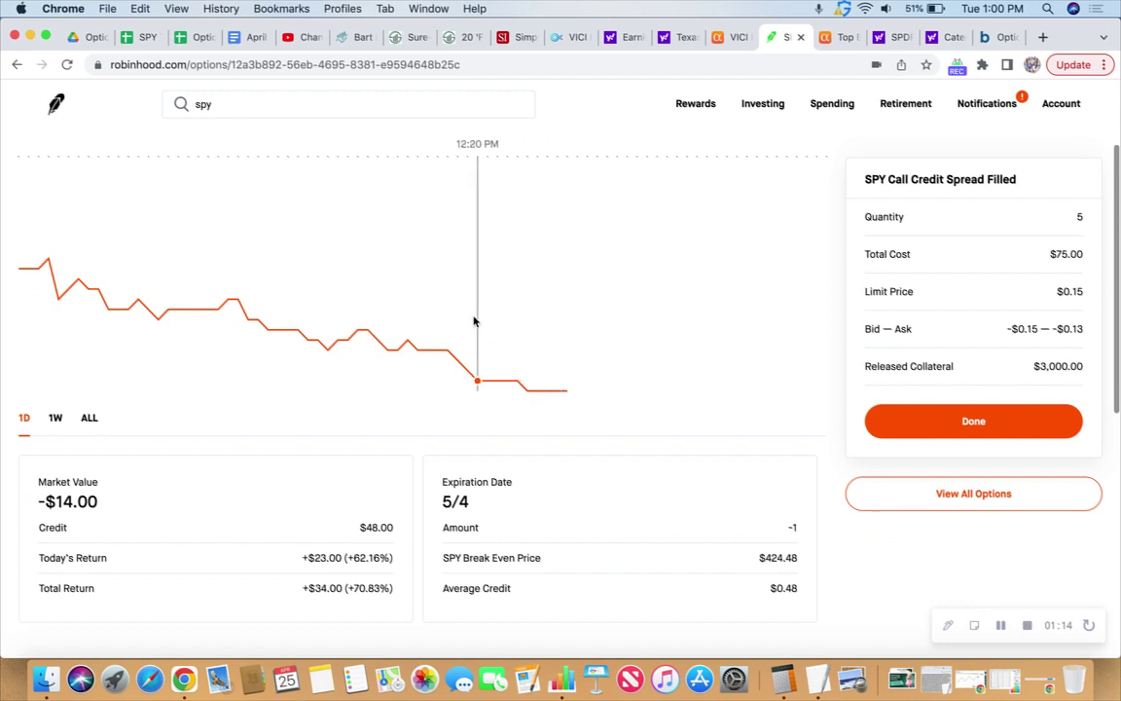
pyautogui.scroll(-4, 430, 328)
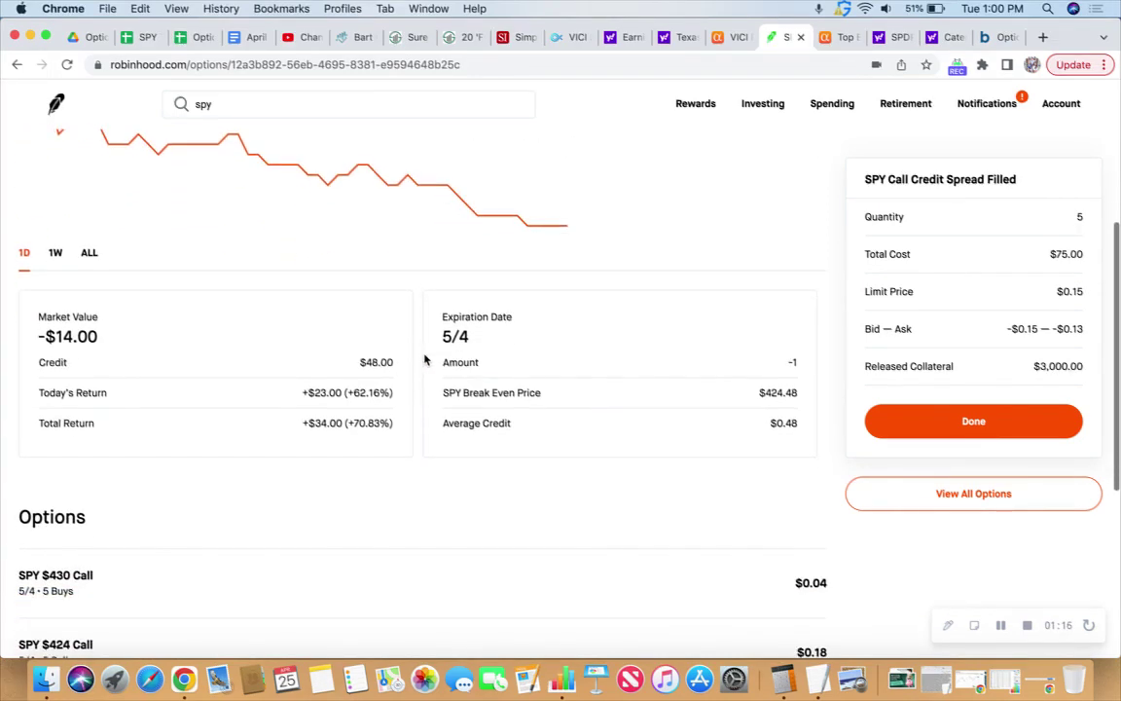
pyautogui.scroll(-6, 425, 360)
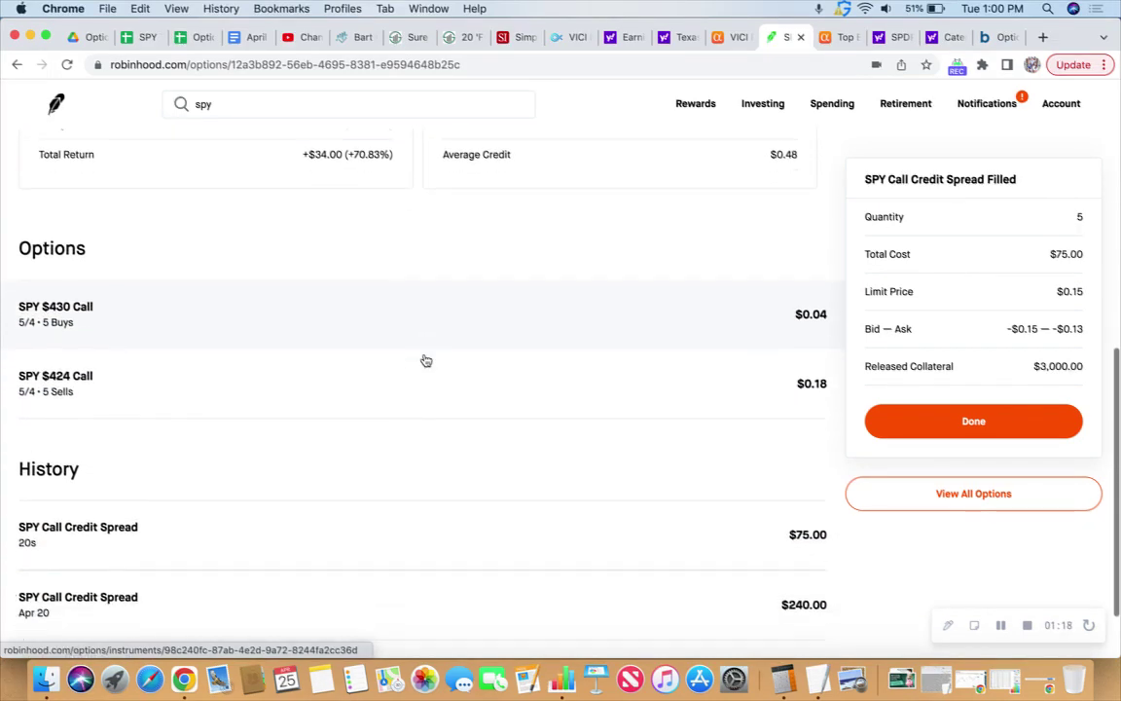
pyautogui.scroll(-1, 424, 360)
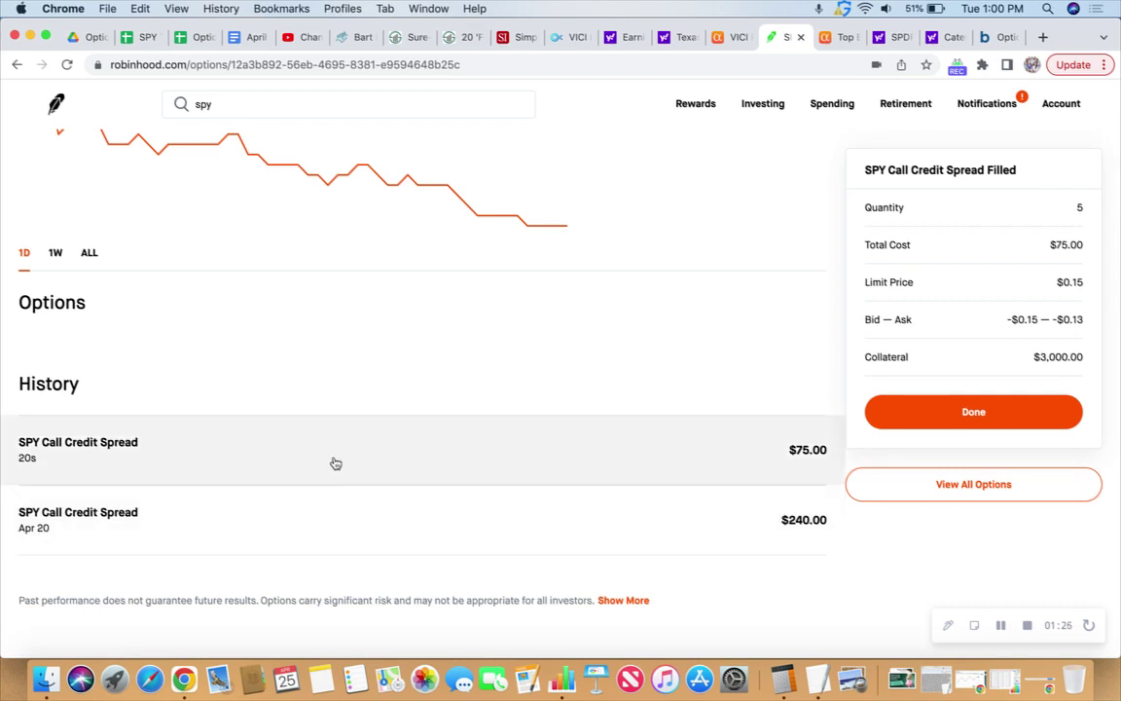
pyautogui.scroll(2, 341, 460)
pyautogui.scroll(1, 356, 457)
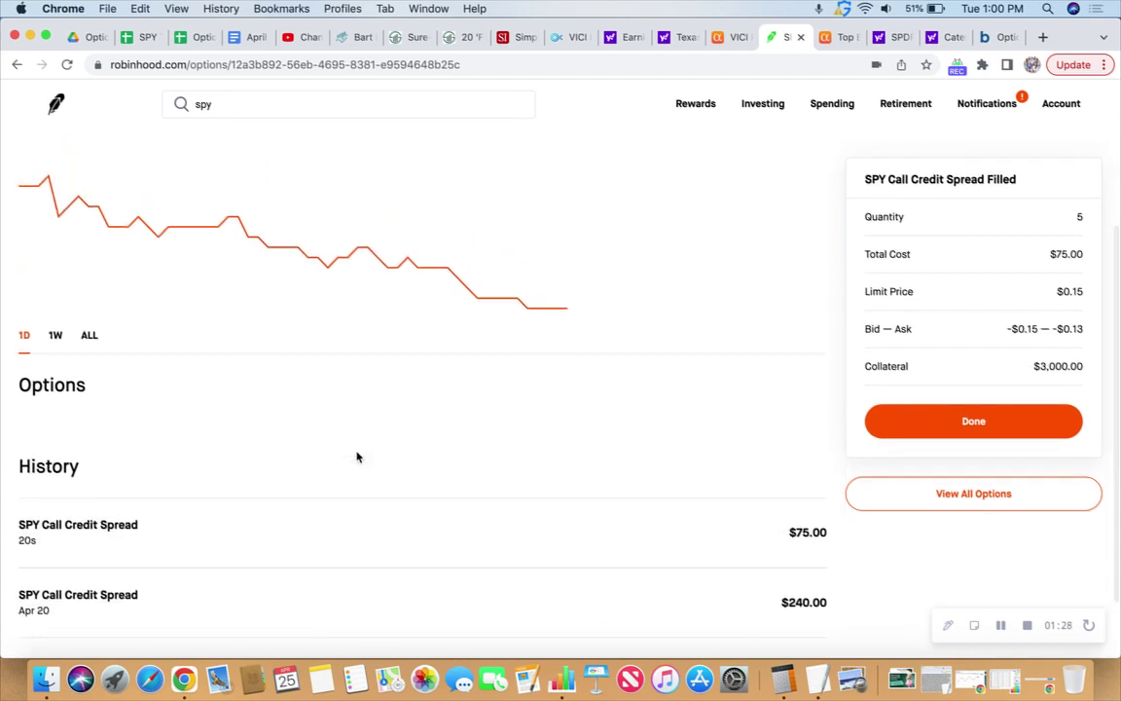
pyautogui.scroll(1, 356, 456)
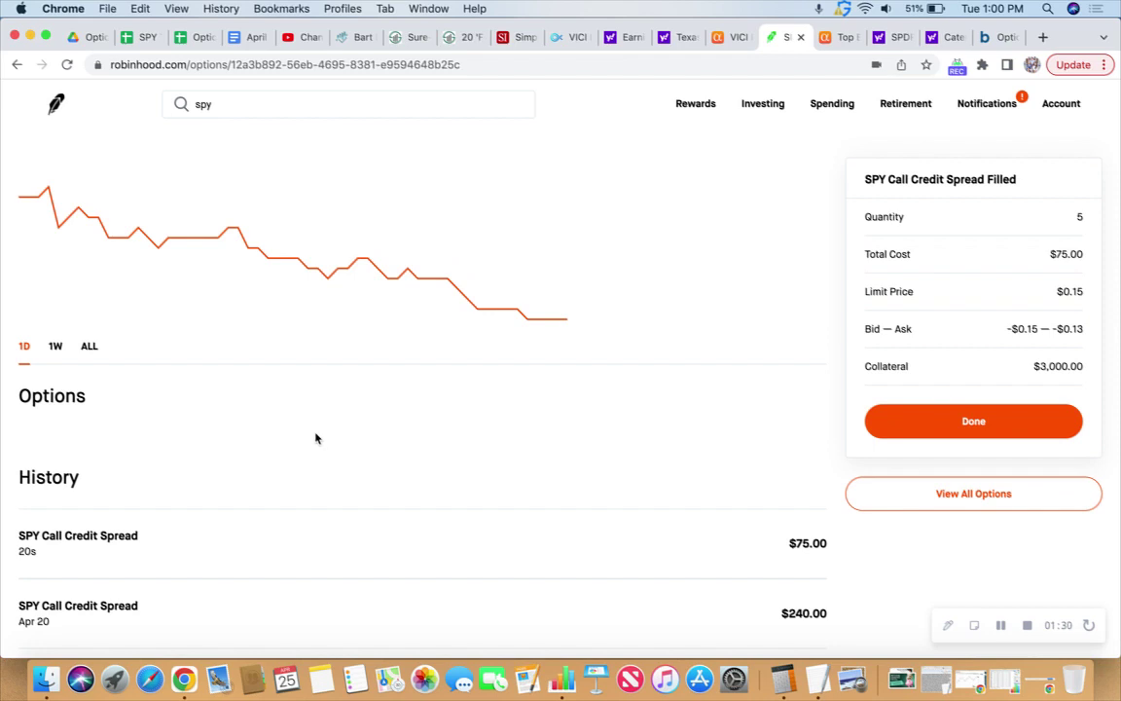
pyautogui.scroll(1, 315, 438)
pyautogui.scroll(6, 316, 436)
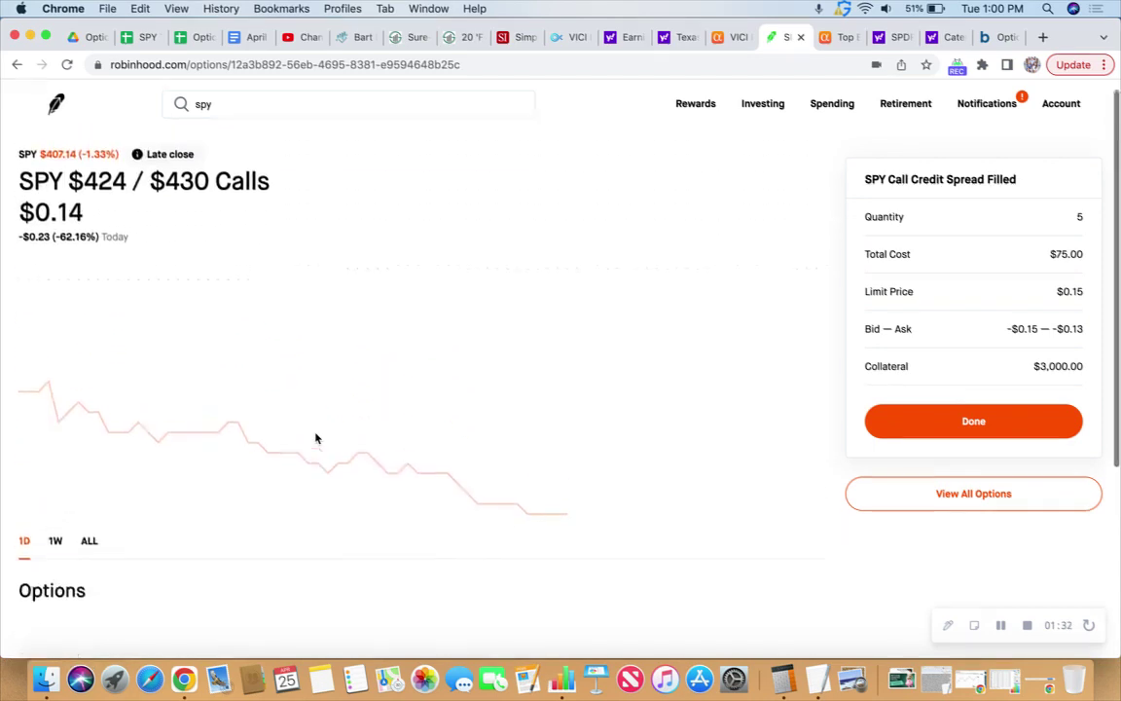
# Step: Switch to the SPY Trades spreadsheet and start row 19 with date 4/25 and spread type BTC
pyautogui.click(137, 40)
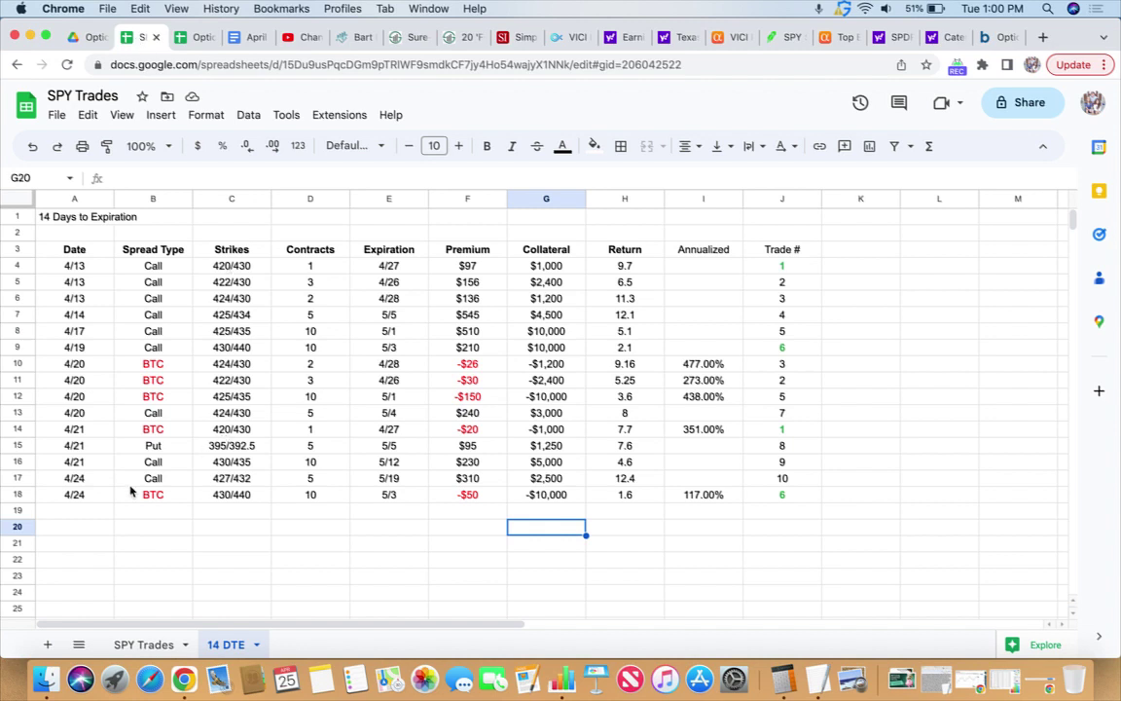
pyautogui.click(82, 510)
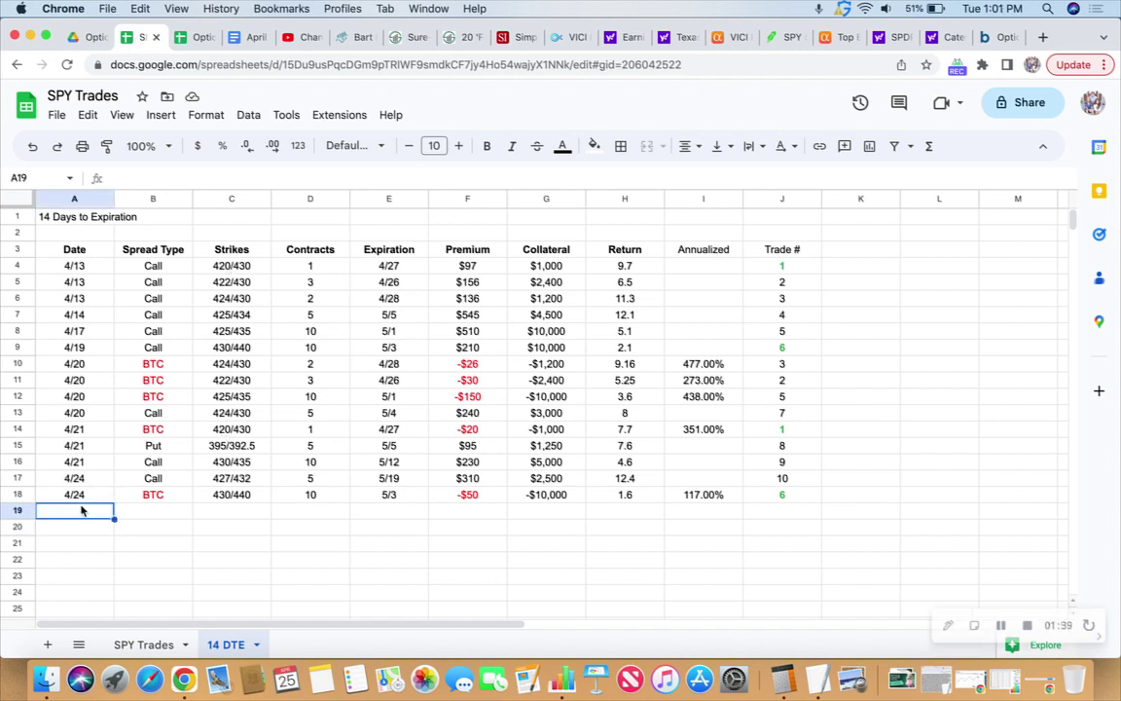
pyautogui.write('4/25')
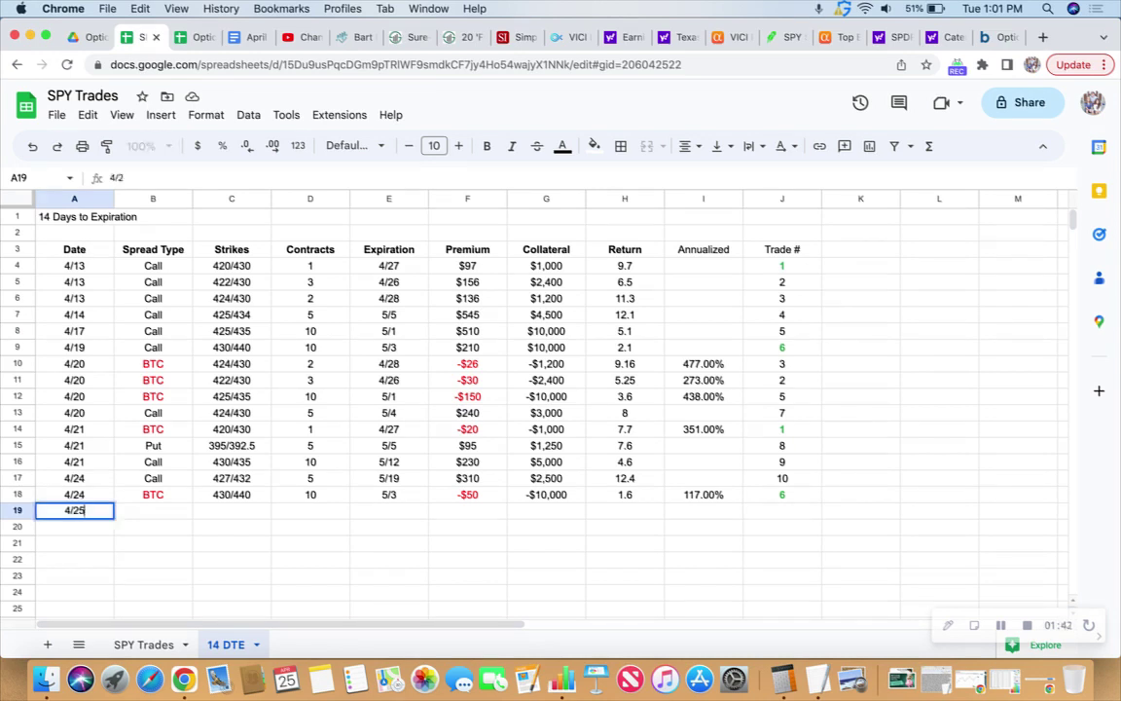
pyautogui.press('Tab')
pyautogui.write('BTC')
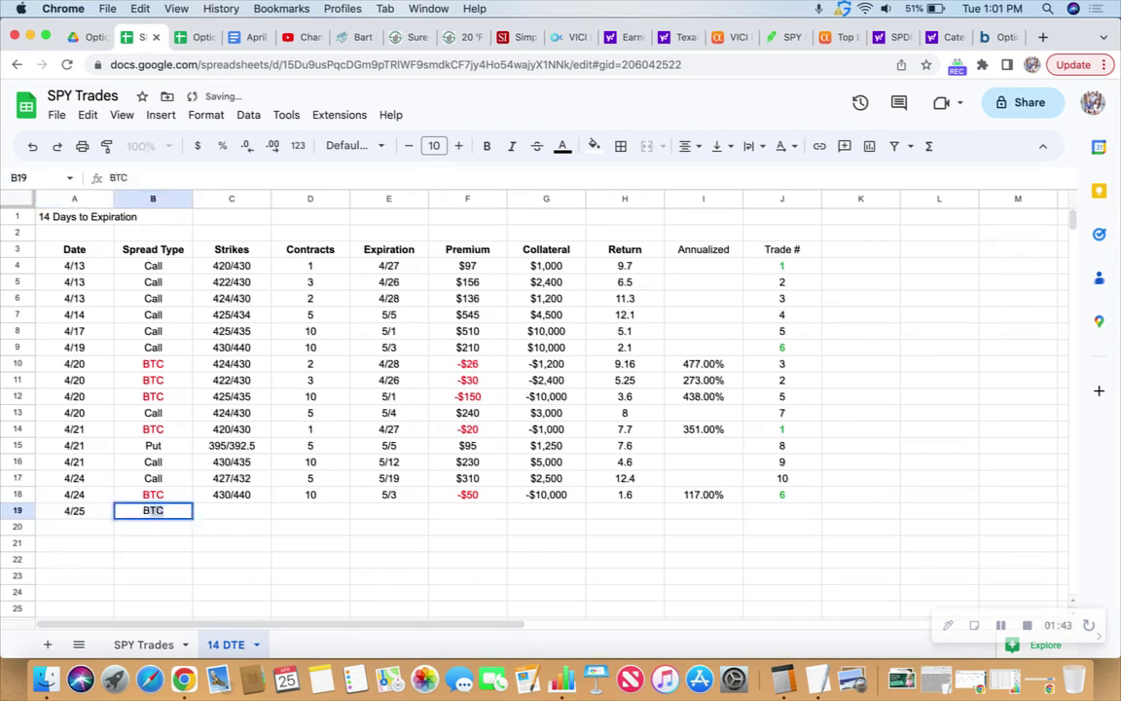
pyautogui.press('Tab')
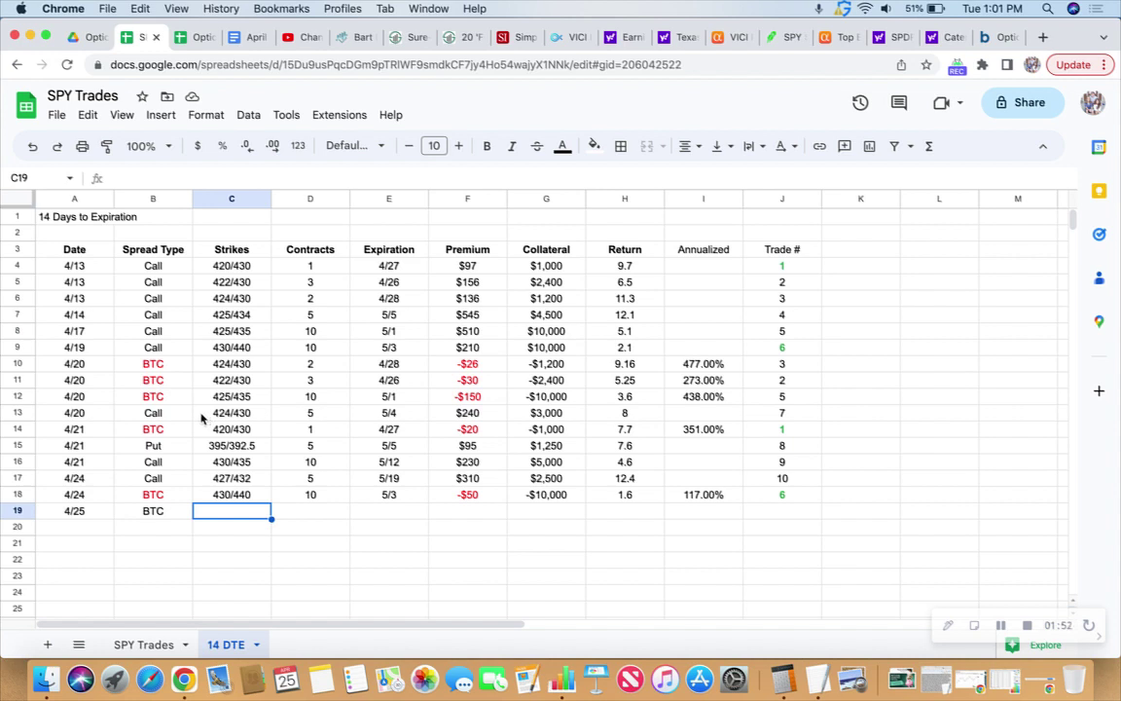
# Step: Fill row 19 with strikes 424/430, 5 contracts and expiration 5/4
pyautogui.write('42')
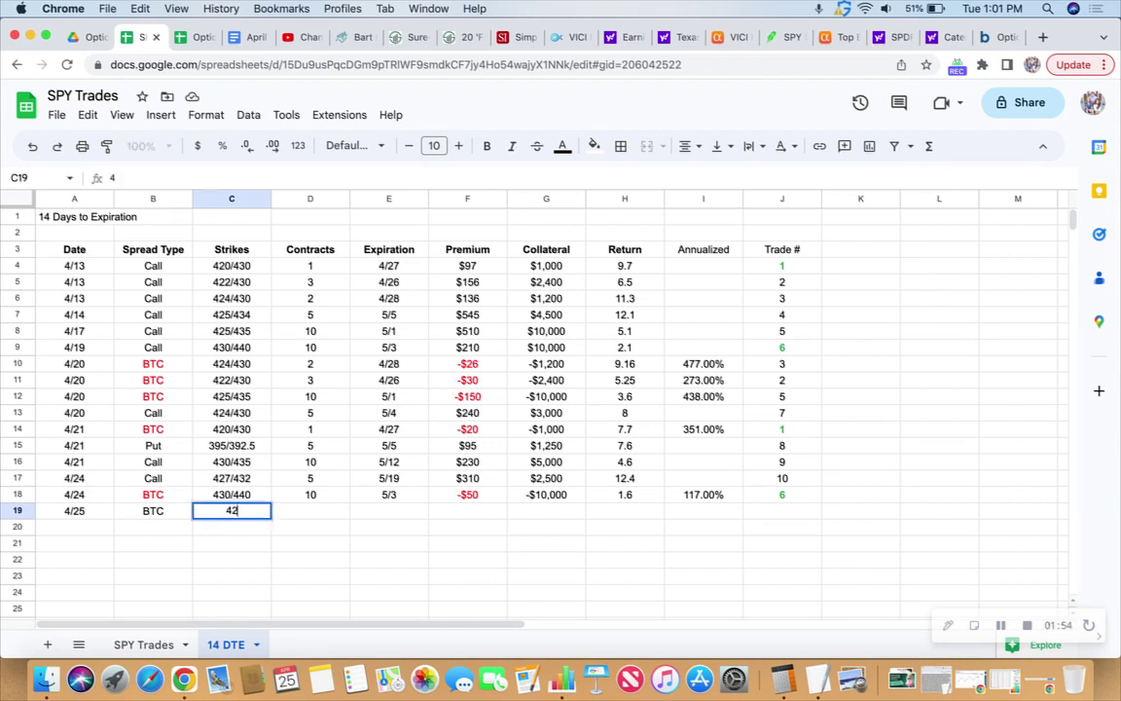
pyautogui.write('4/430')
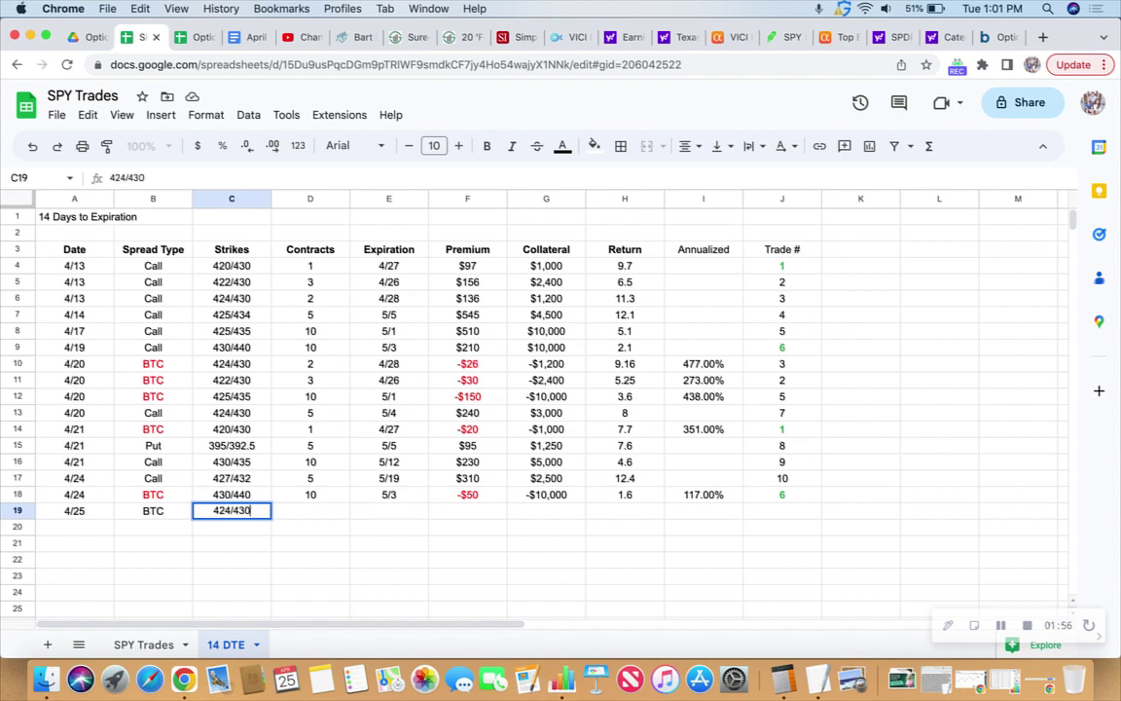
pyautogui.press('Tab')
pyautogui.write('5')
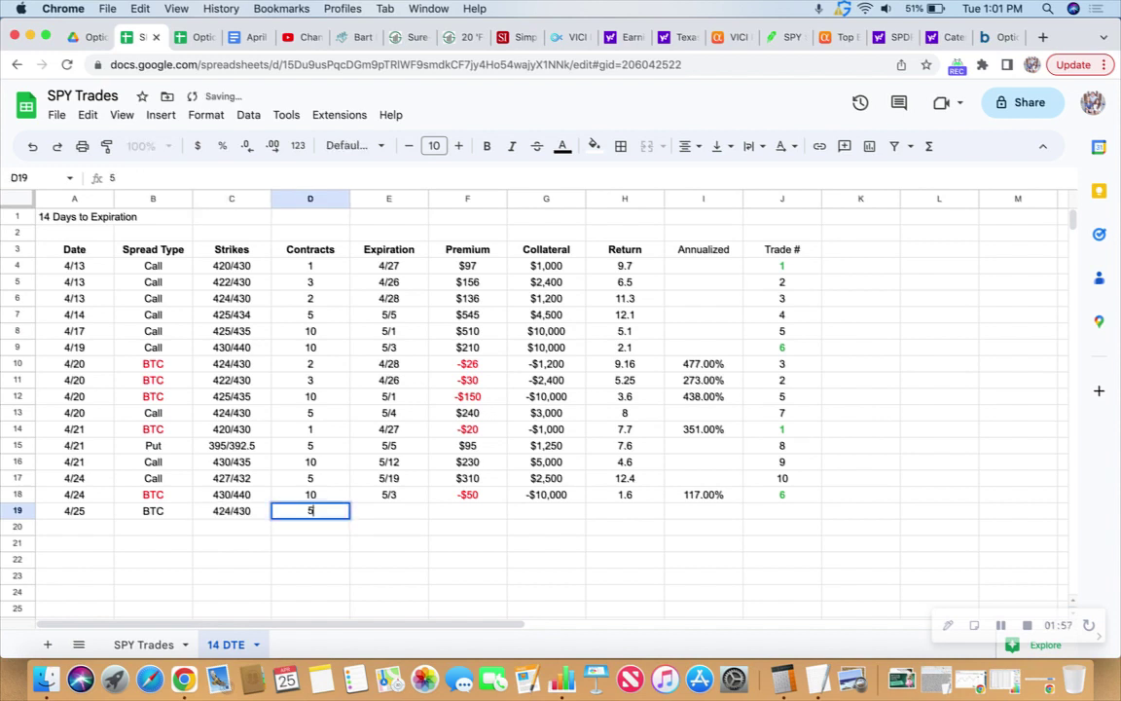
pyautogui.press('Tab')
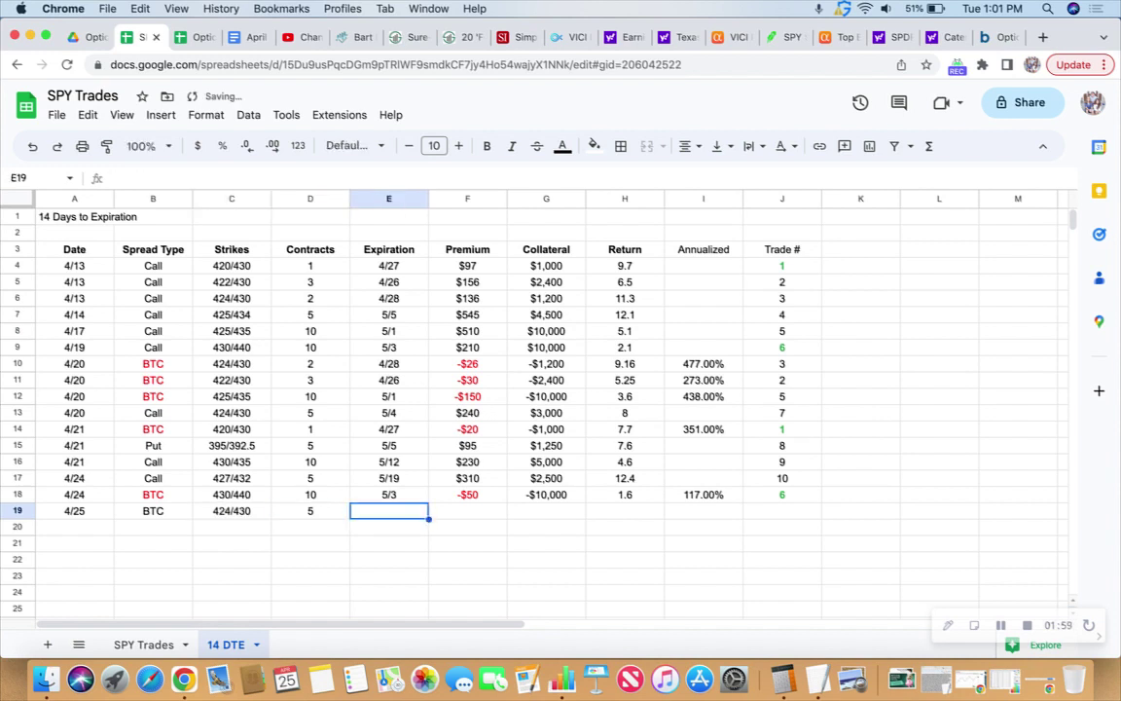
pyautogui.write('5/')
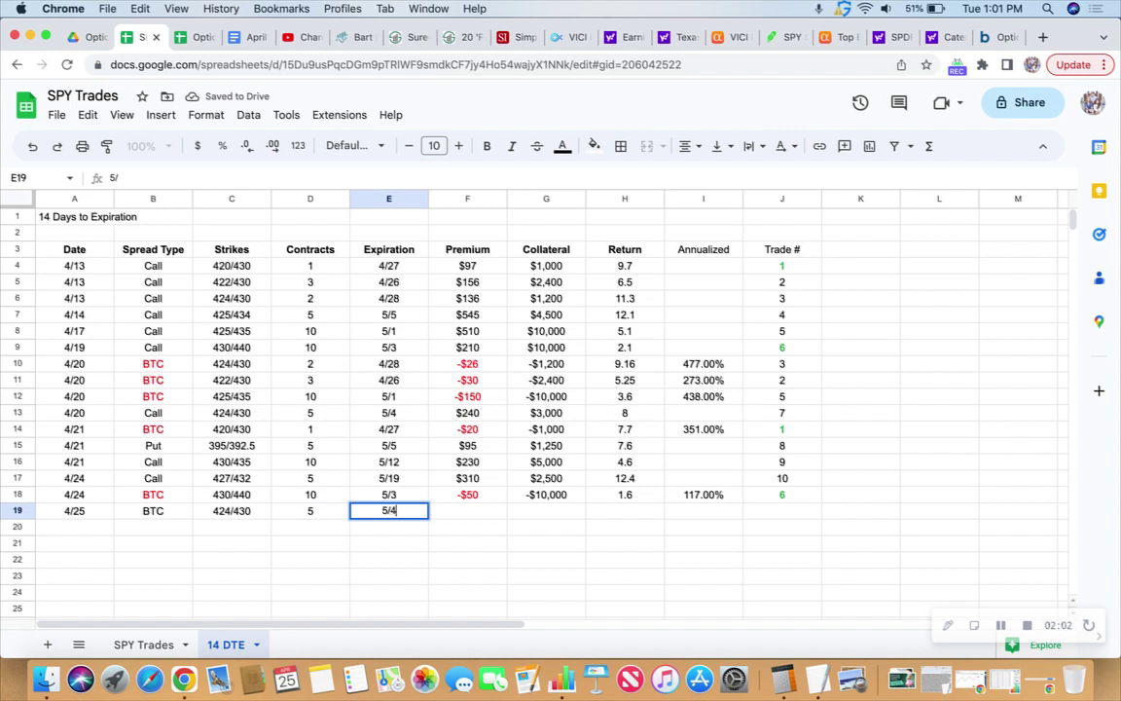
pyautogui.write('4')
pyautogui.press('Tab')
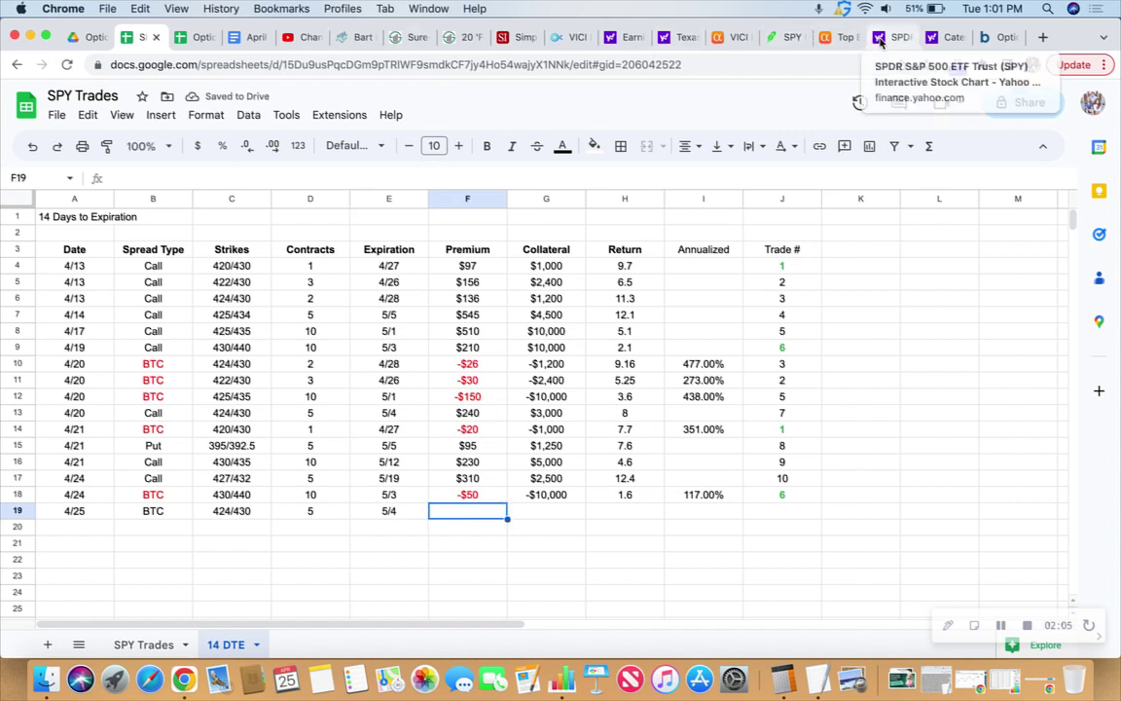
# Step: Check the filled order's total cost in Robinhood and enter -$75 as the premium in row 19 of SPY Trades
pyautogui.click(784, 41)
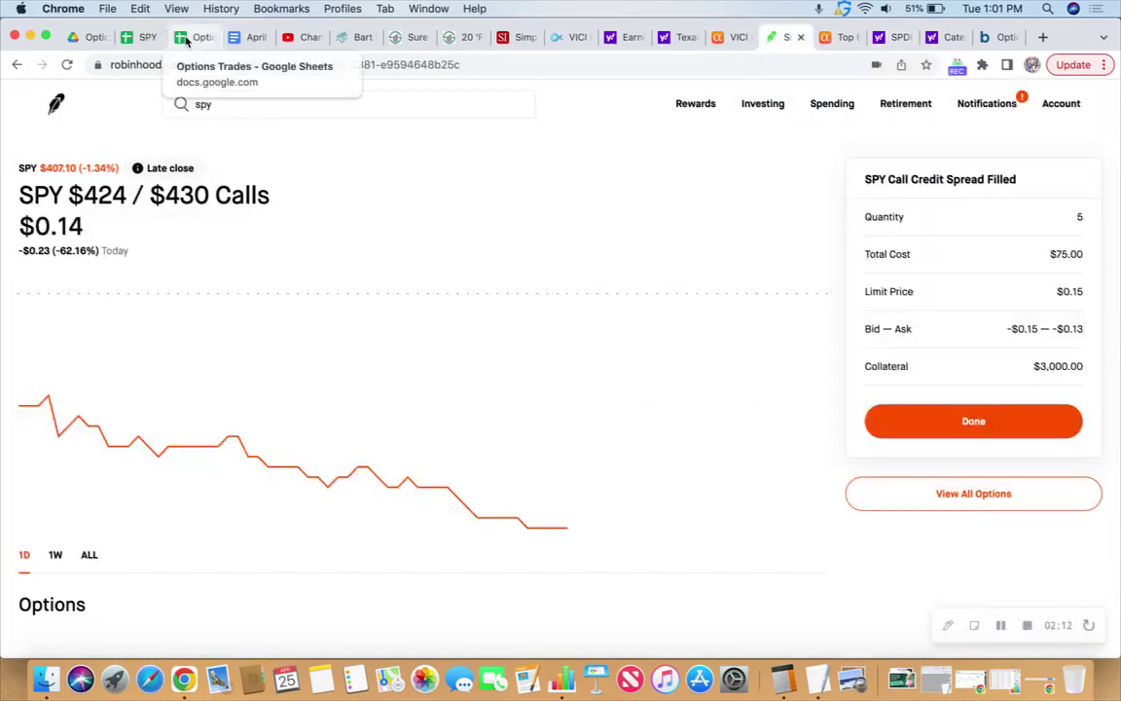
pyautogui.click(146, 39)
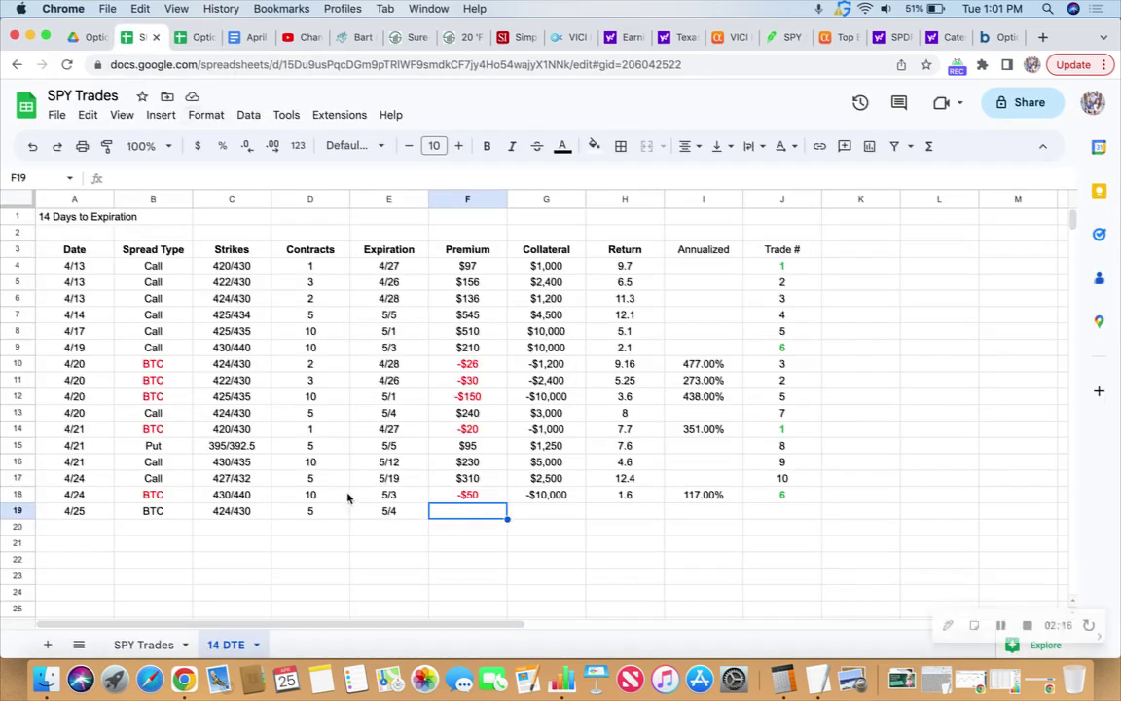
pyautogui.write('-$75')
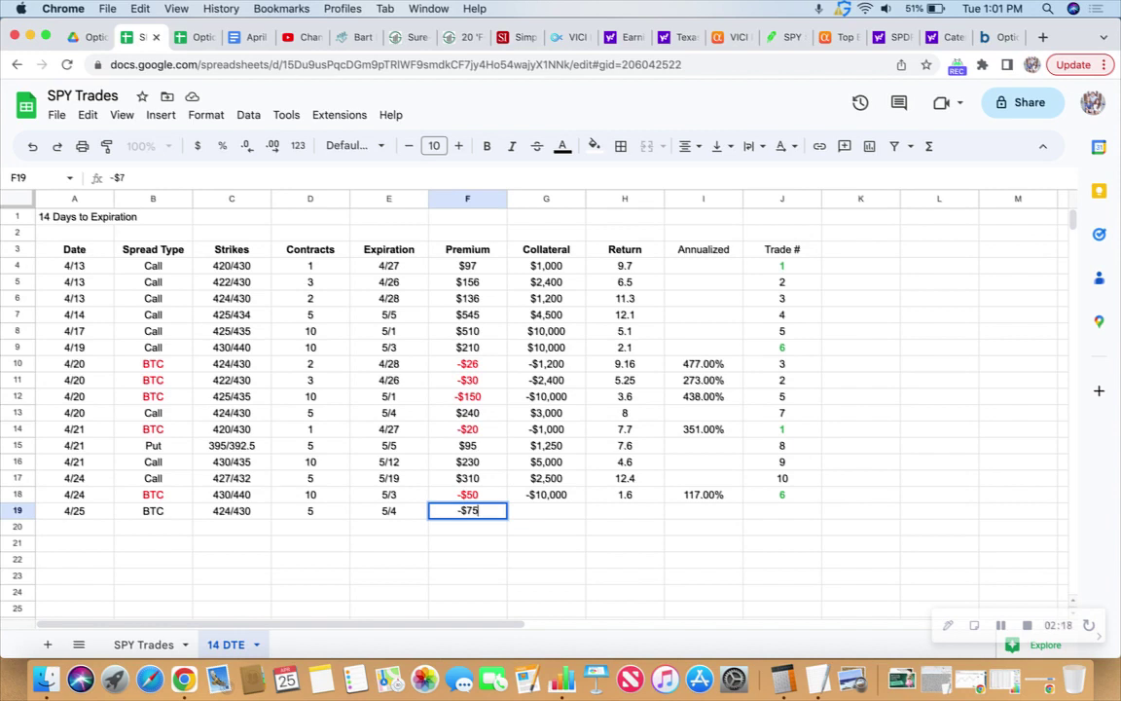
pyautogui.press('Tab')
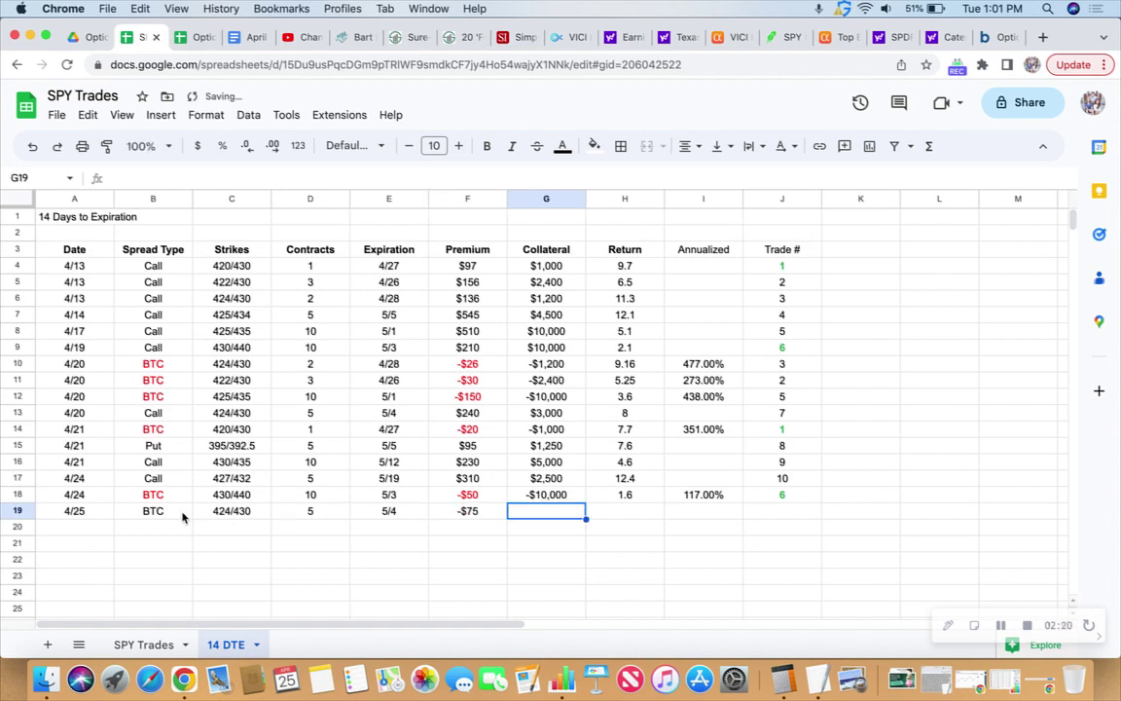
# Step: Color the BTC spread type and the -$75 premium in row 19 red
pyautogui.press('Left')
pyautogui.press('Left')
pyautogui.press('Left')
pyautogui.press('Left')
pyautogui.press('Left')
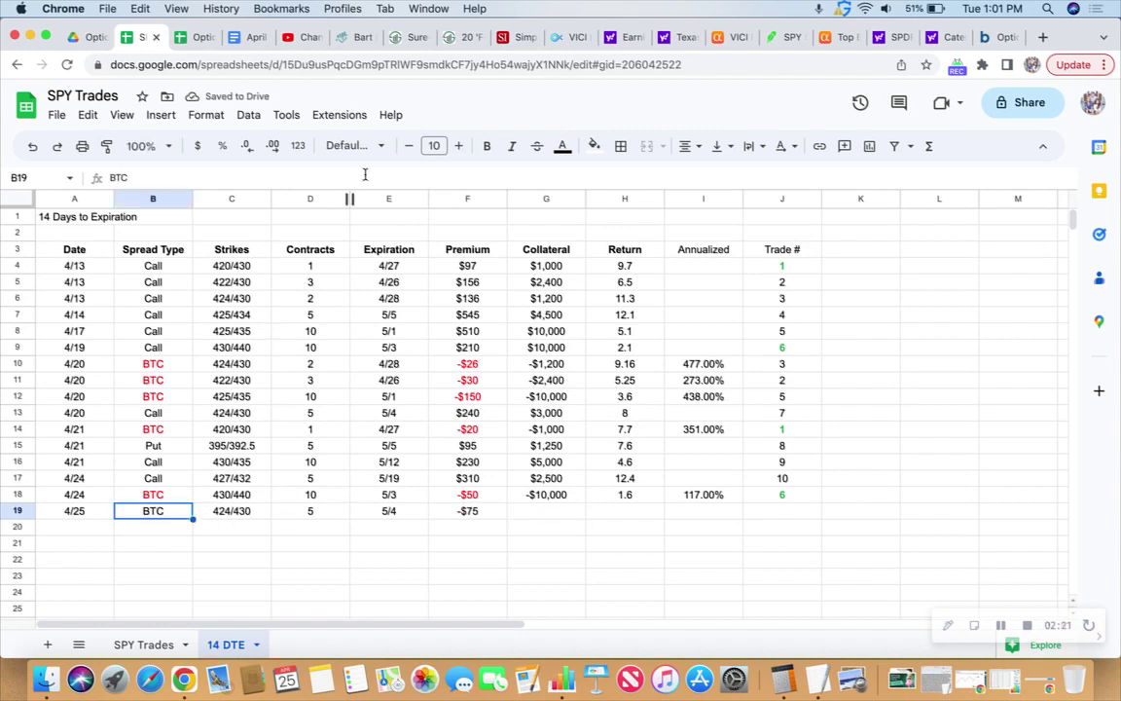
pyautogui.click(562, 146)
pyautogui.click(589, 218)
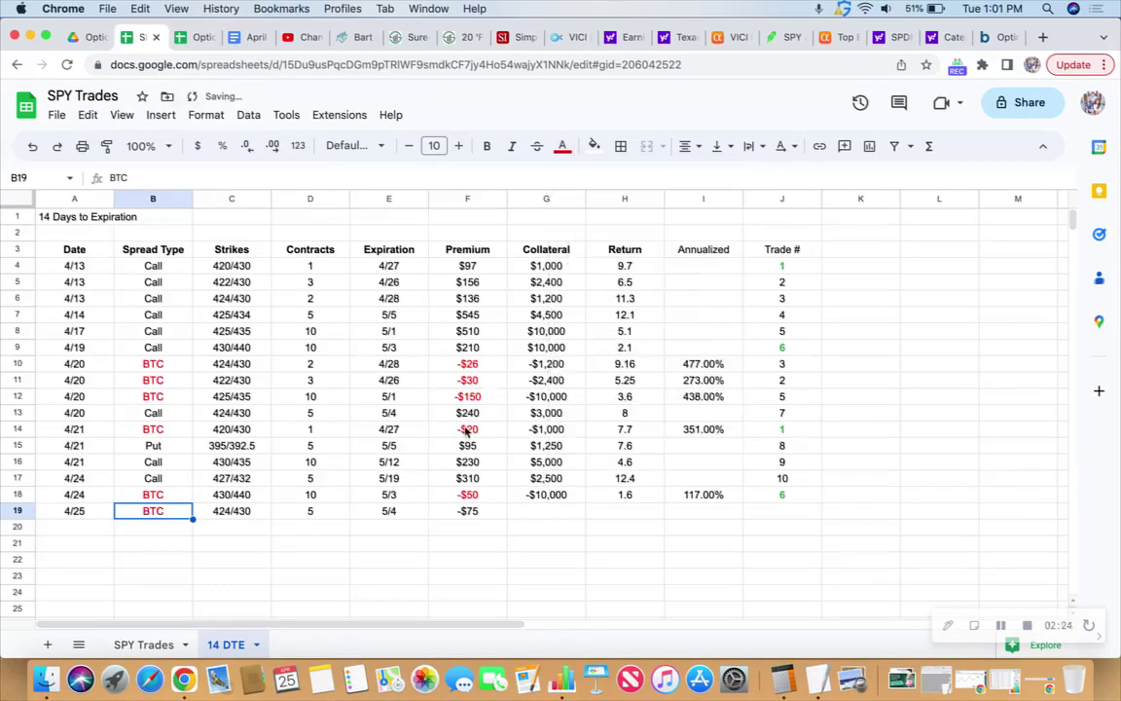
pyautogui.click(446, 512)
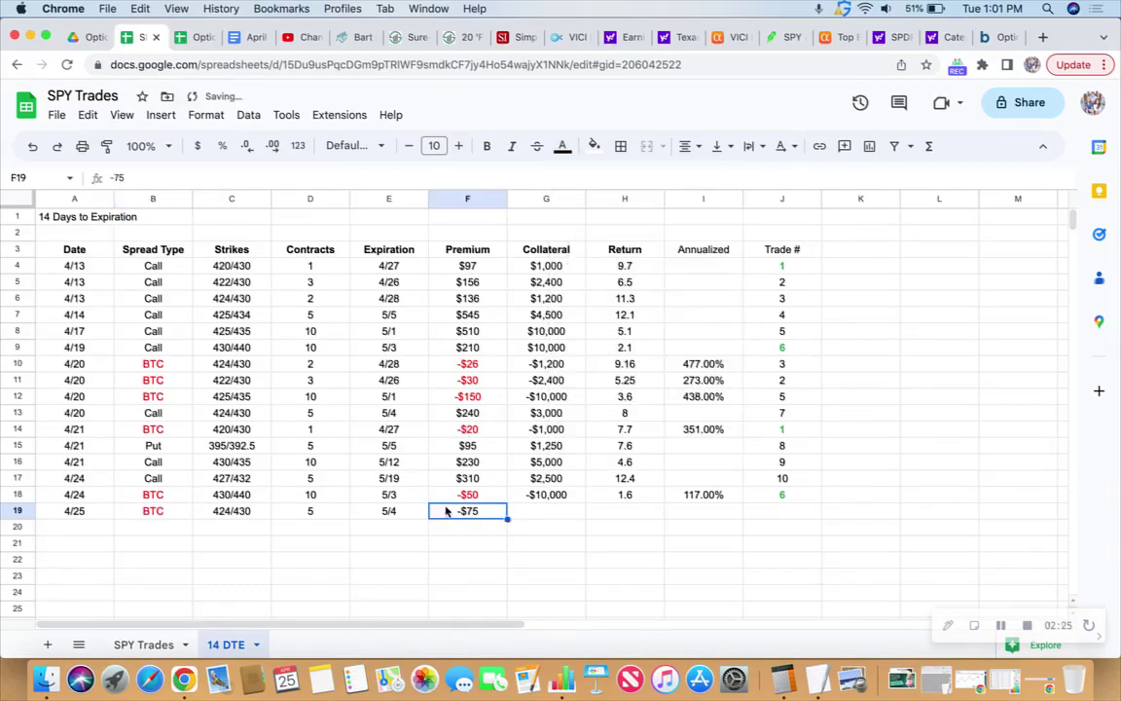
pyautogui.click(563, 146)
pyautogui.click(584, 218)
pyautogui.click(546, 514)
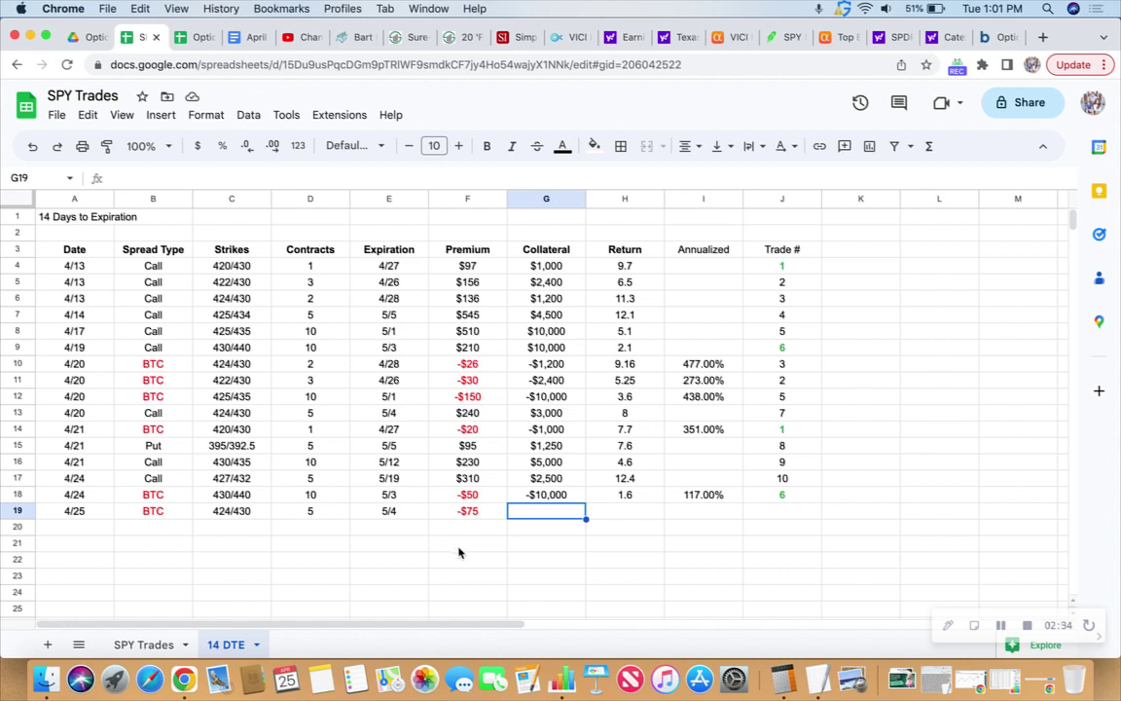
# Step: Enter -$3,000 as the collateral for the 4/25 BTC trade in row 19
pyautogui.write('-$300')
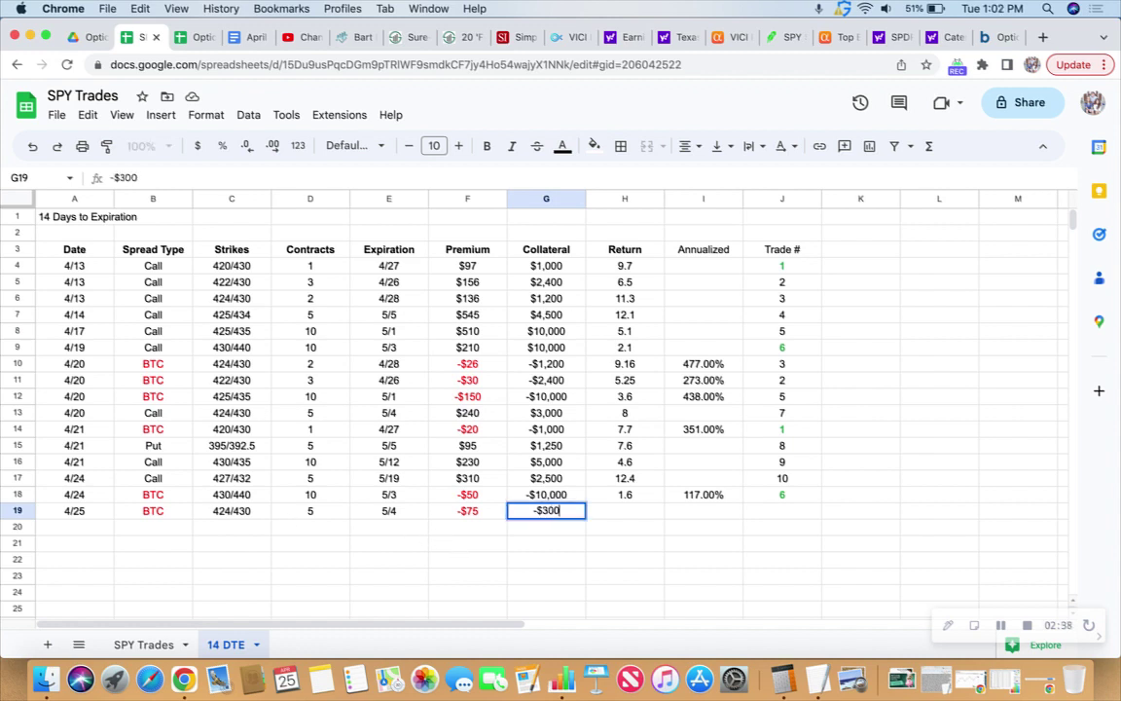
pyautogui.write('0')
pyautogui.press('Tab')
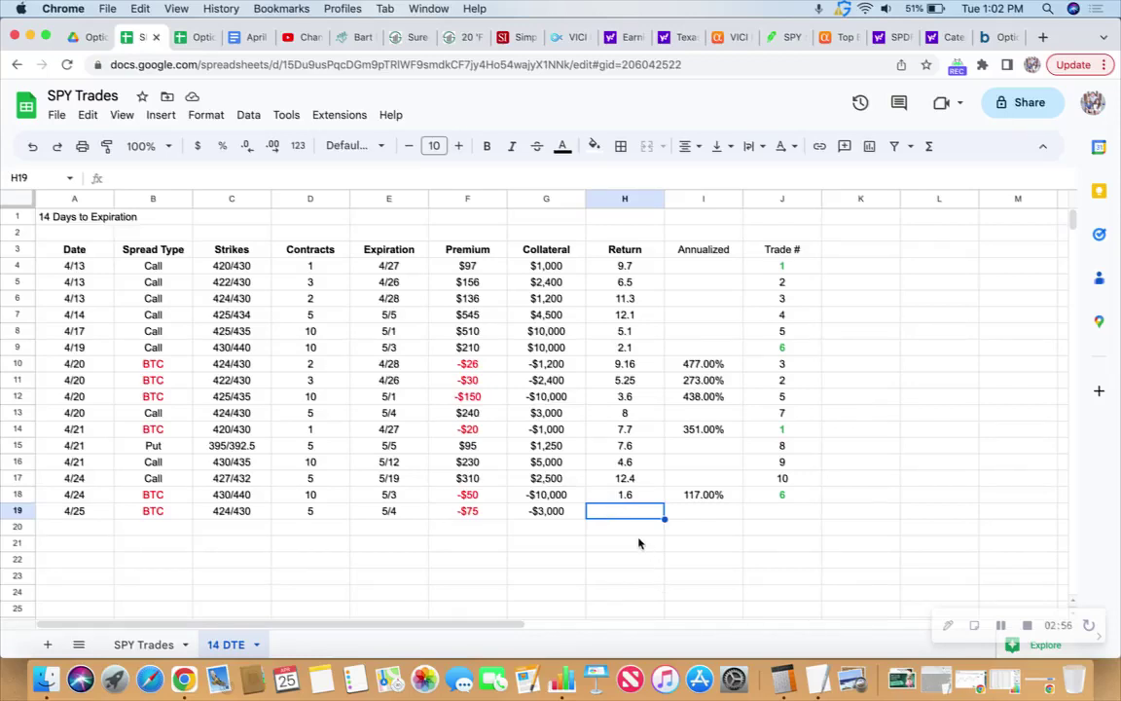
# Step: Calculate the closed trade's return in Calculator as 240 minus 75, divided by 3000
pyautogui.click(782, 677)
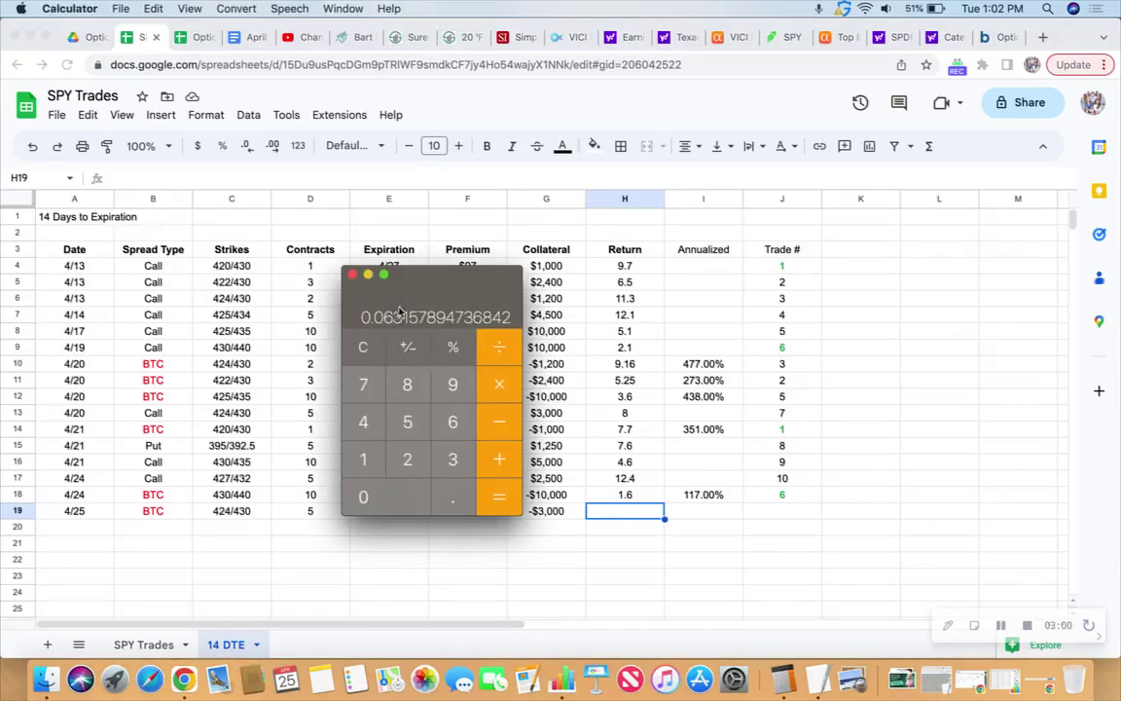
pyautogui.moveTo(415, 299); pyautogui.dragTo(336, 279)
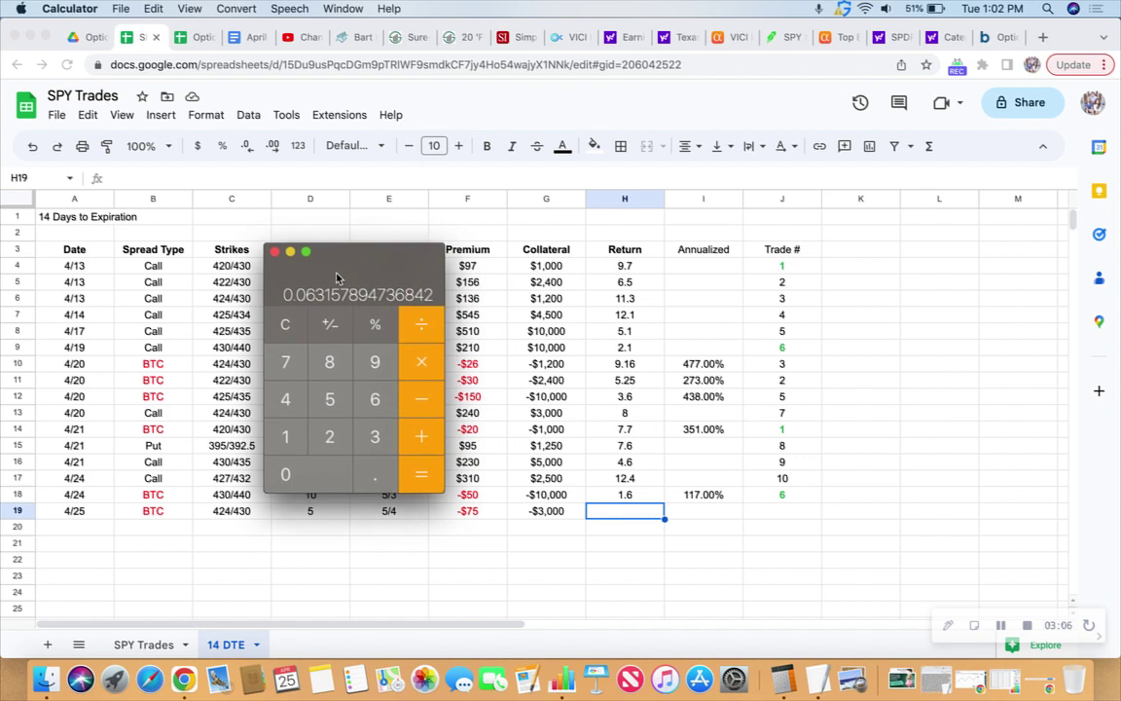
pyautogui.write('240')
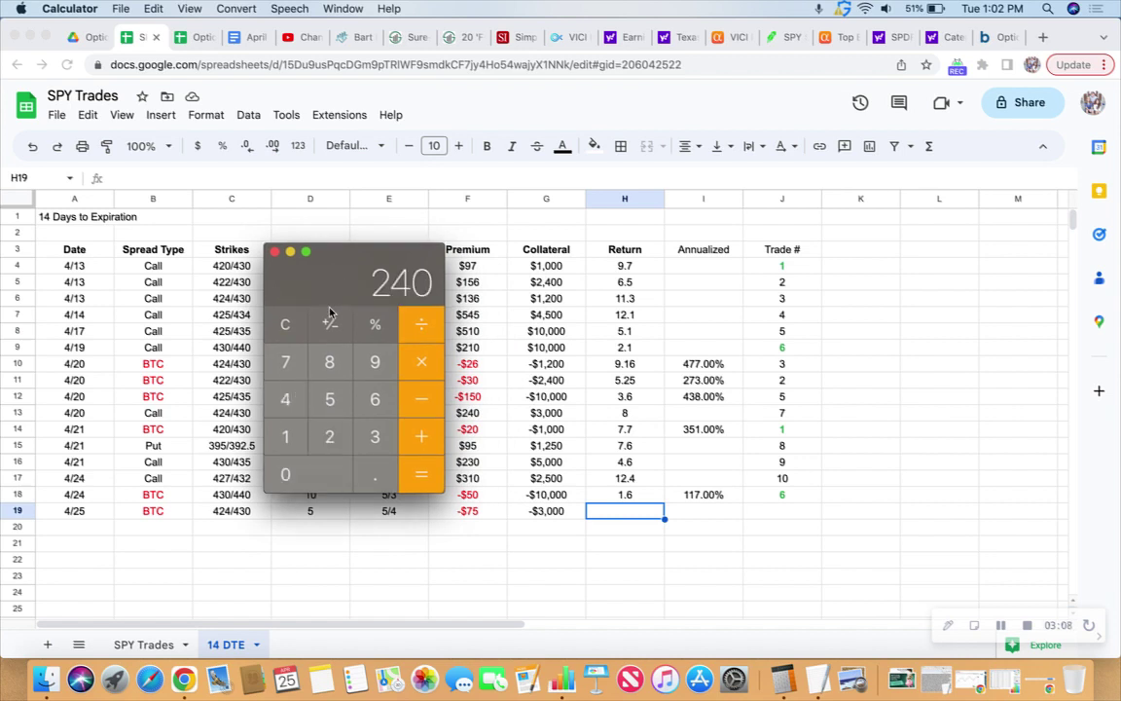
pyautogui.press('super+c')
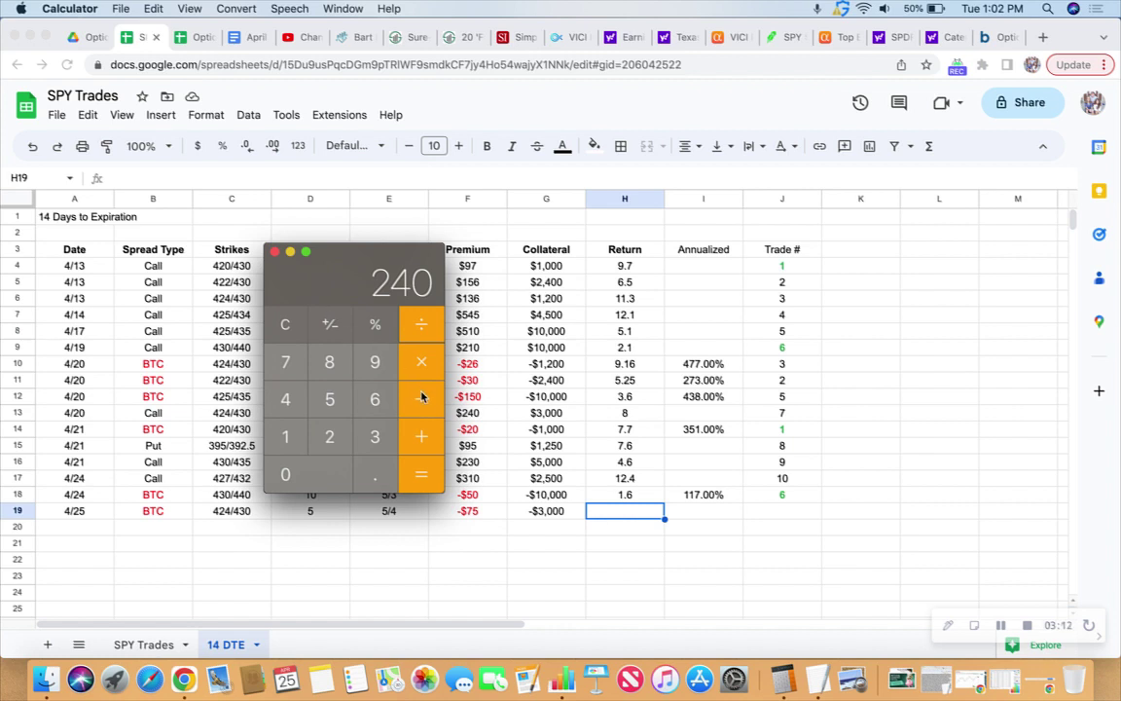
pyautogui.click(303, 360)
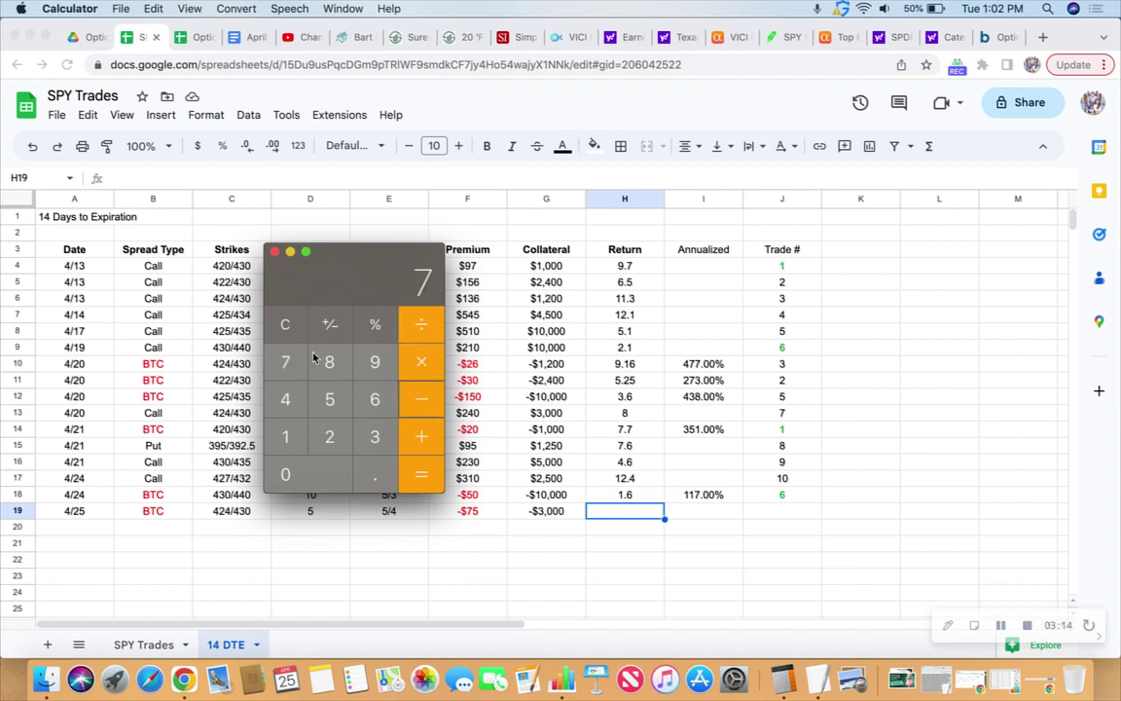
pyautogui.press('5')
pyautogui.press('Return')
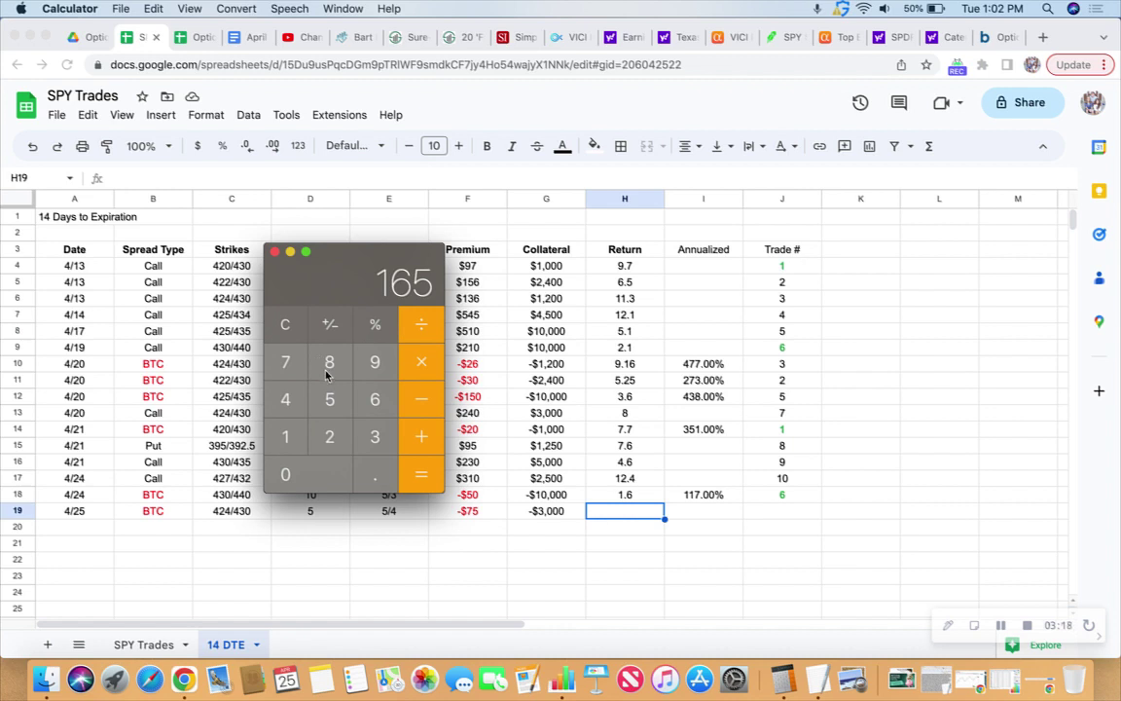
pyautogui.write('3000')
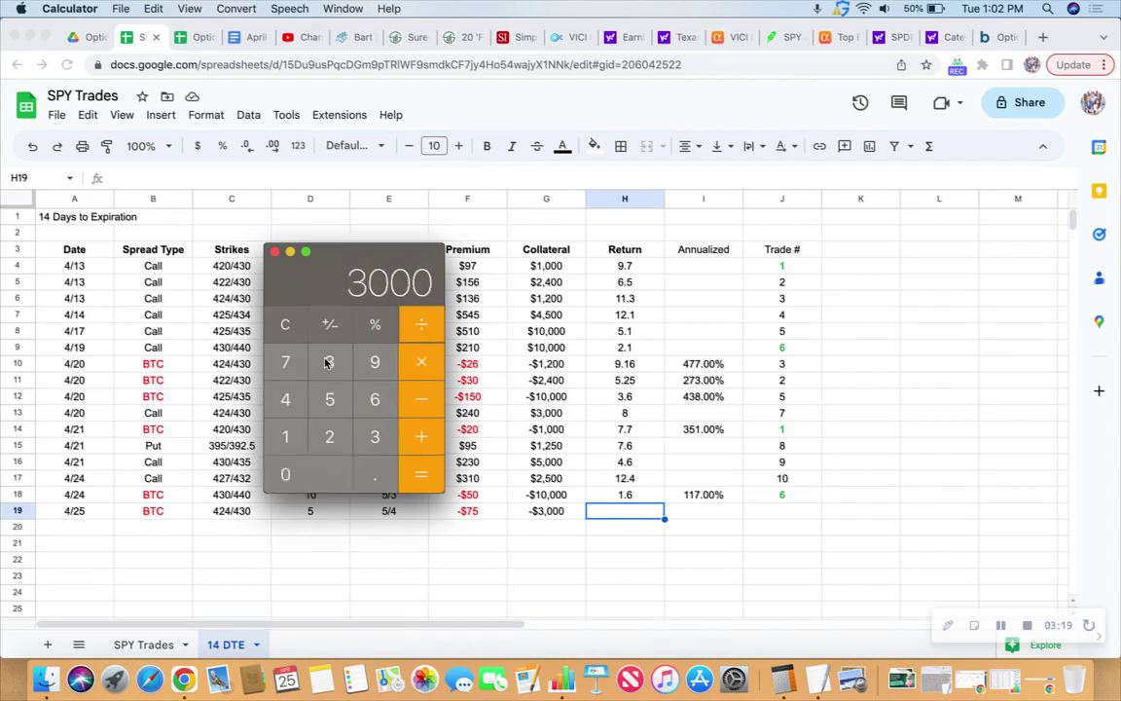
pyautogui.press('Return')
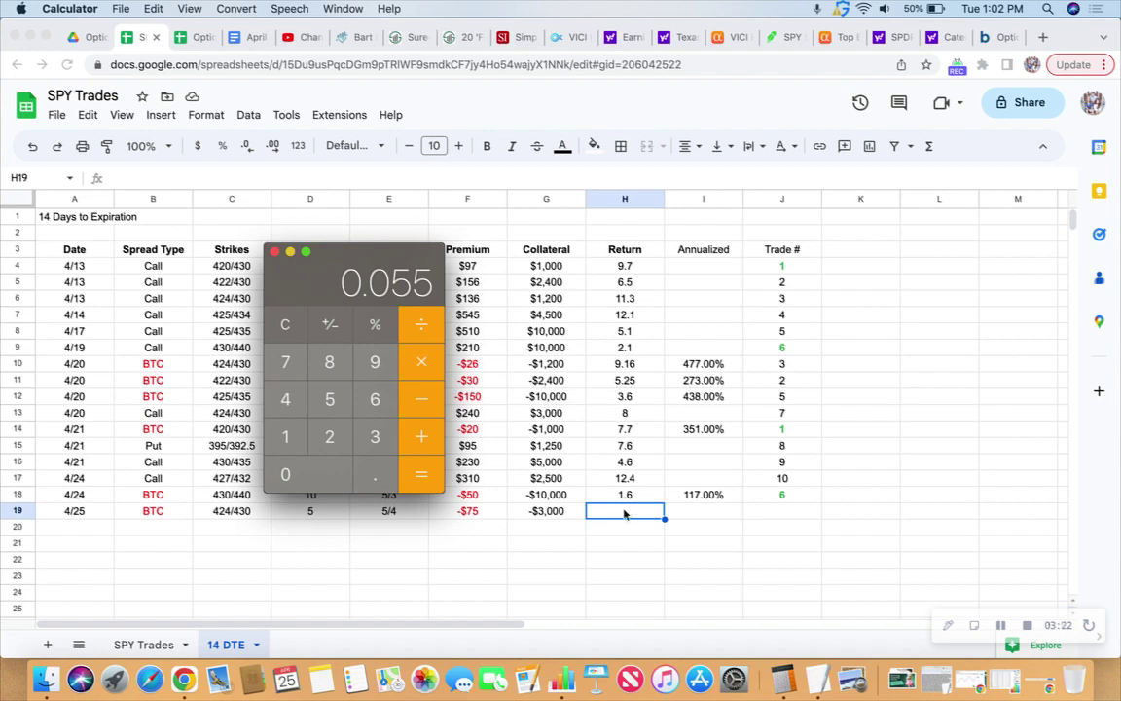
# Step: Enter 5.5 as the return in row 19 of SPY Trades
pyautogui.click(624, 517)
pyautogui.write('5')
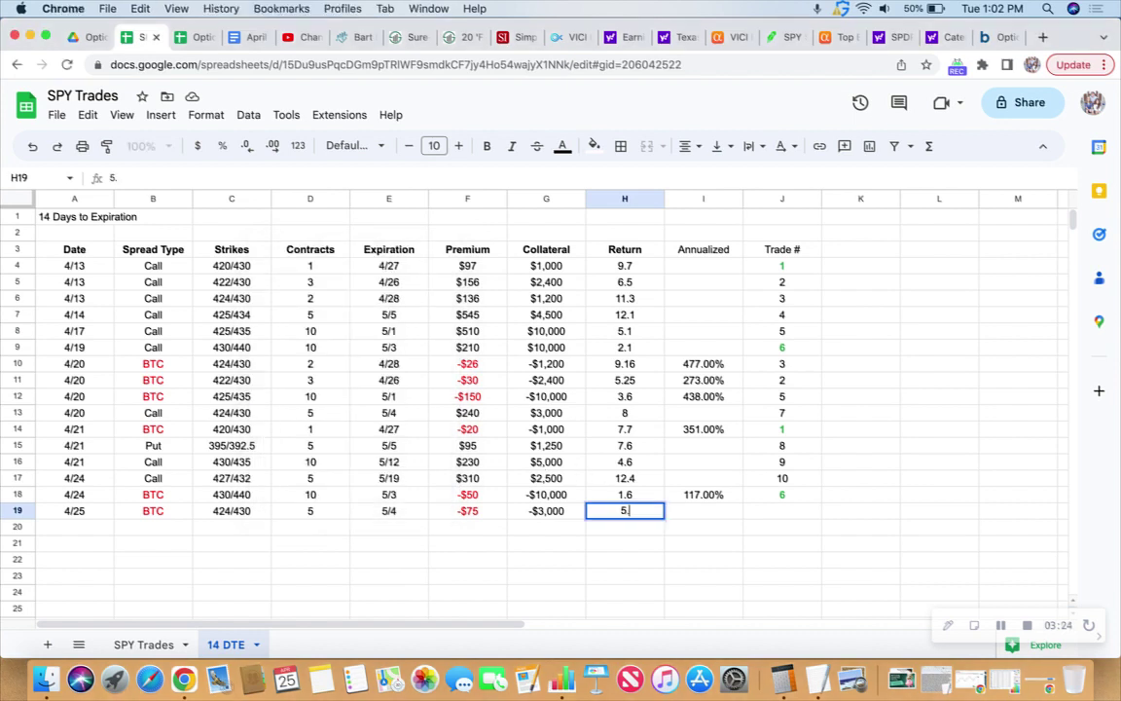
pyautogui.write('.5')
pyautogui.press('Tab')
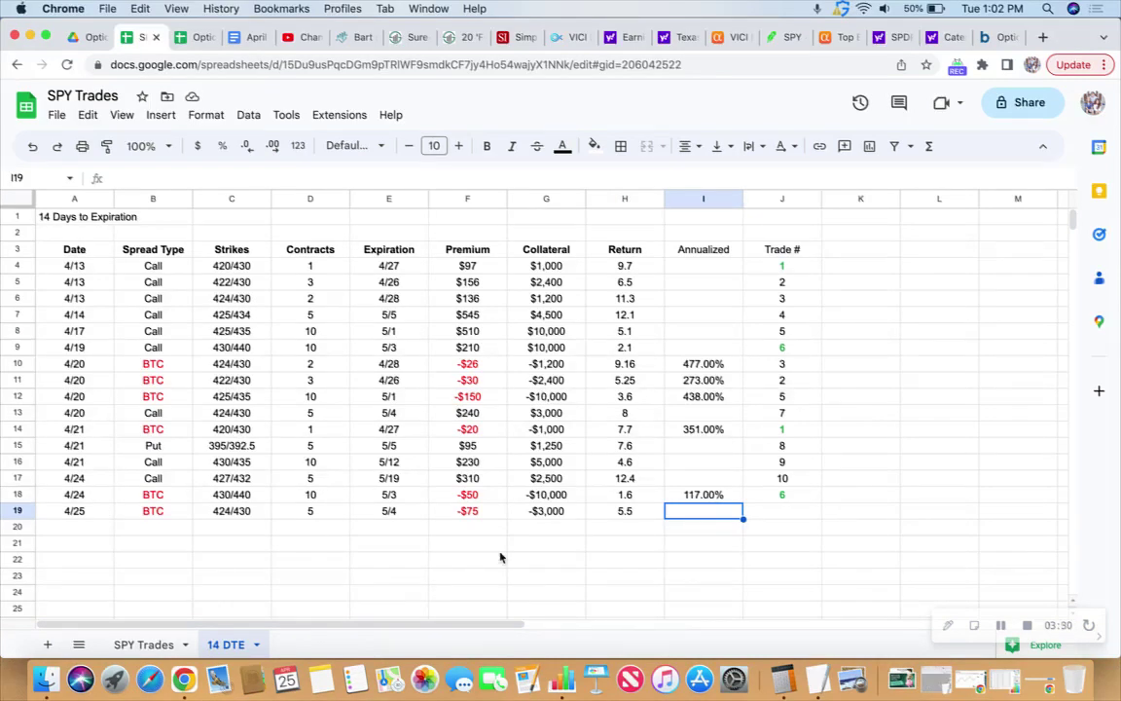
# Step: Annualize the 0.055 return in Calculator by multiplying it by 365 and dividing by 5, and minimize Calculator
pyautogui.click(783, 678)
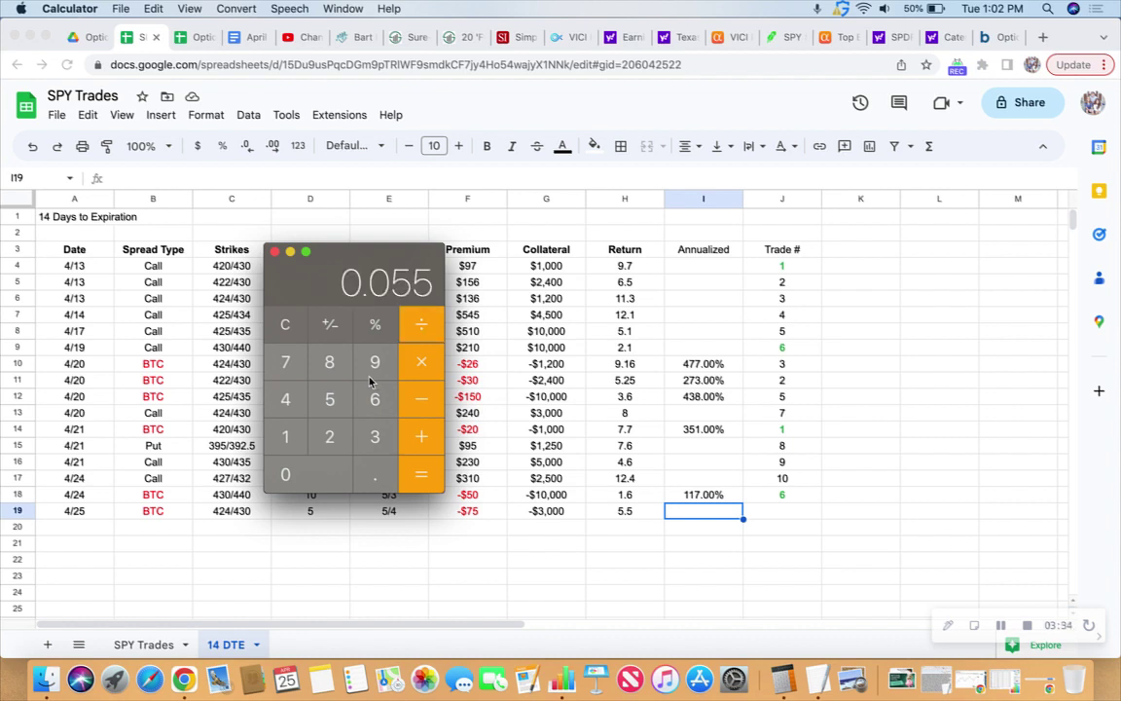
pyautogui.press('5')
pyautogui.press('*')
pyautogui.write('73')
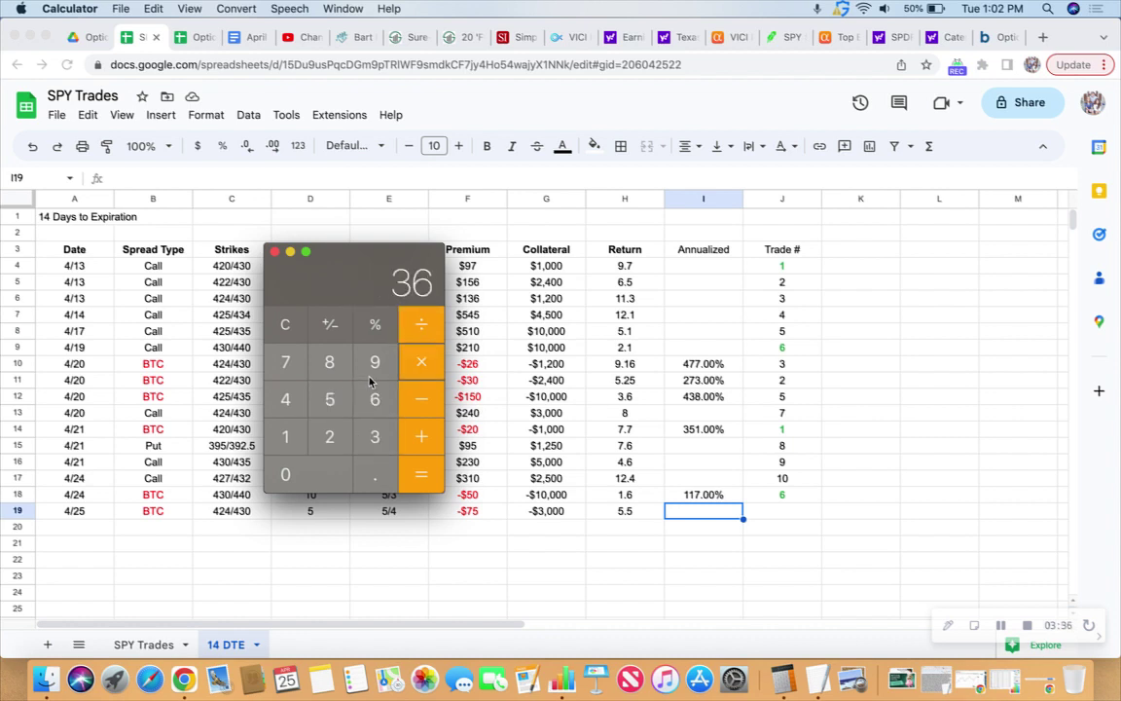
pyautogui.press('Return')
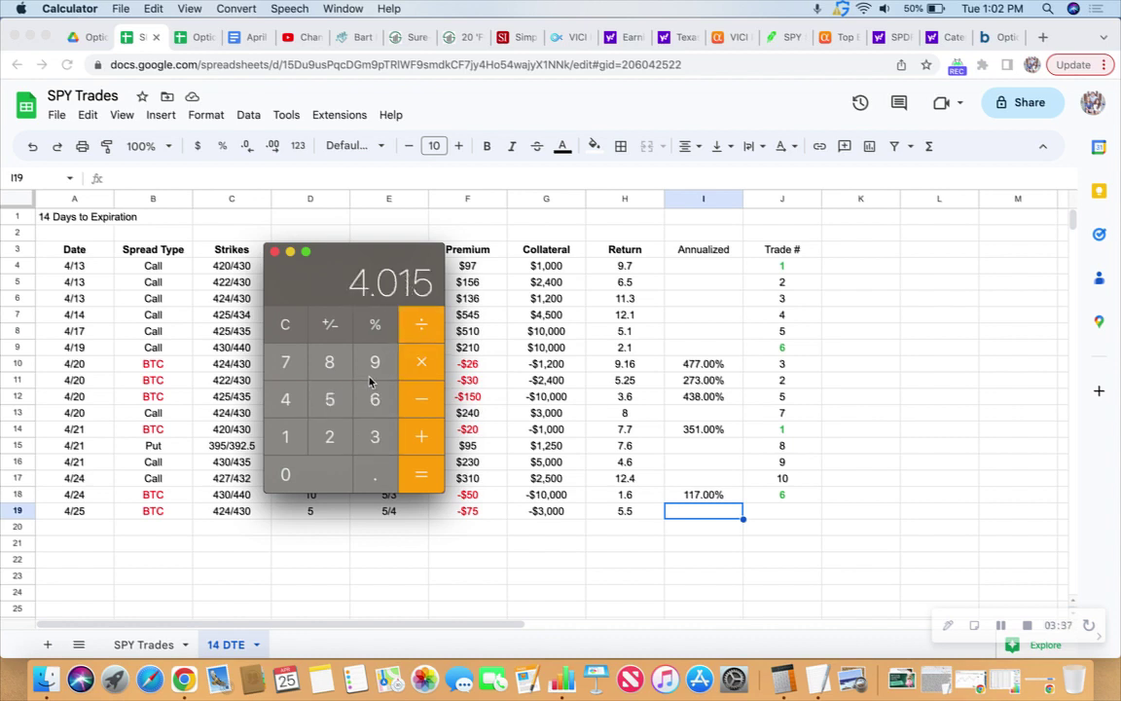
pyautogui.click(290, 252)
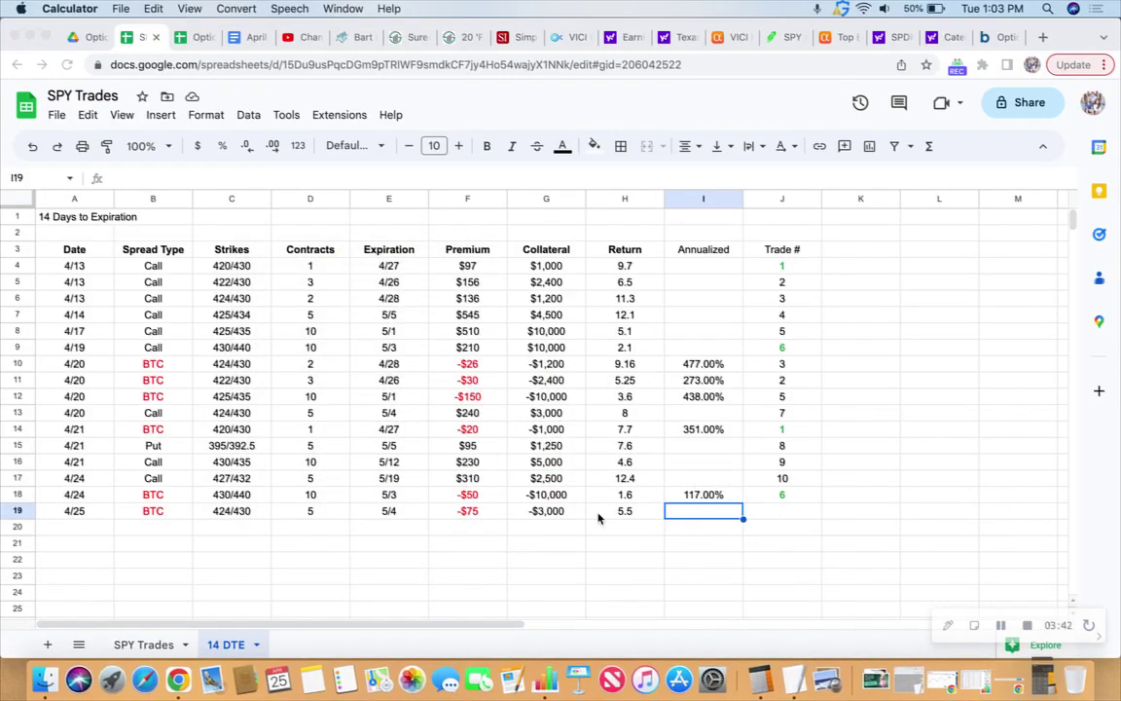
# Step: Enter 401% as the annualized return in row 19
pyautogui.click(683, 517)
pyautogui.write('40%')
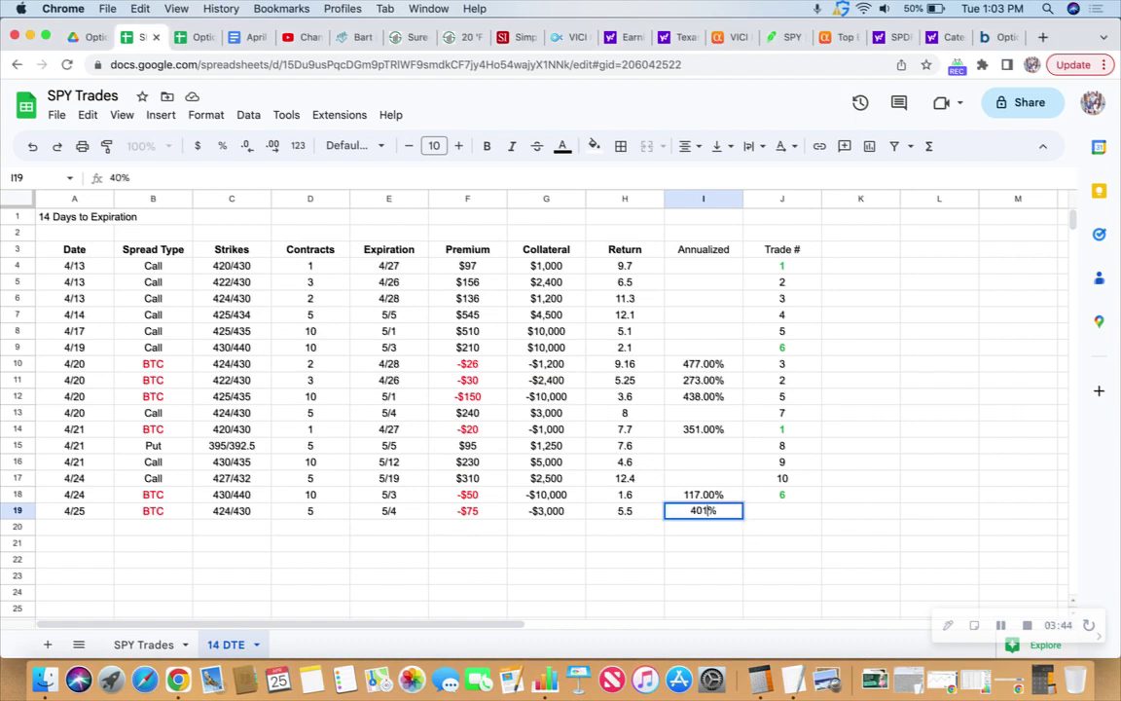
pyautogui.press('Tab')
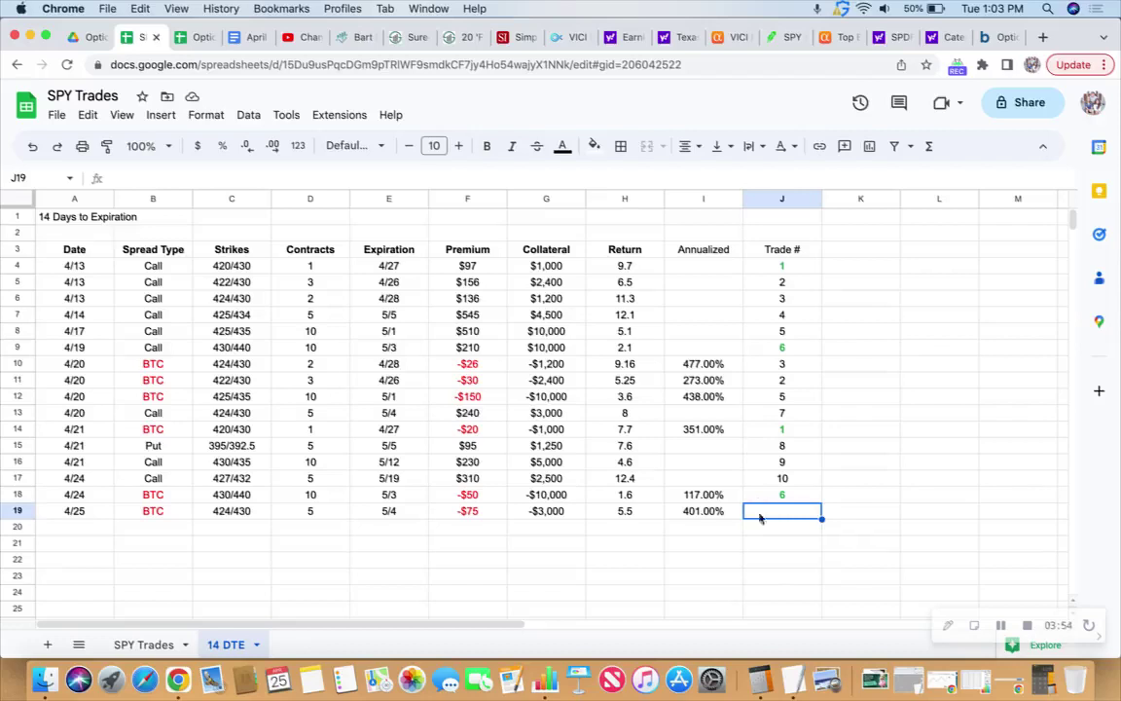
# Step: Enter trade number 7 in row 19 and format it bold green
pyautogui.press('super+v')
pyautogui.click(562, 146)
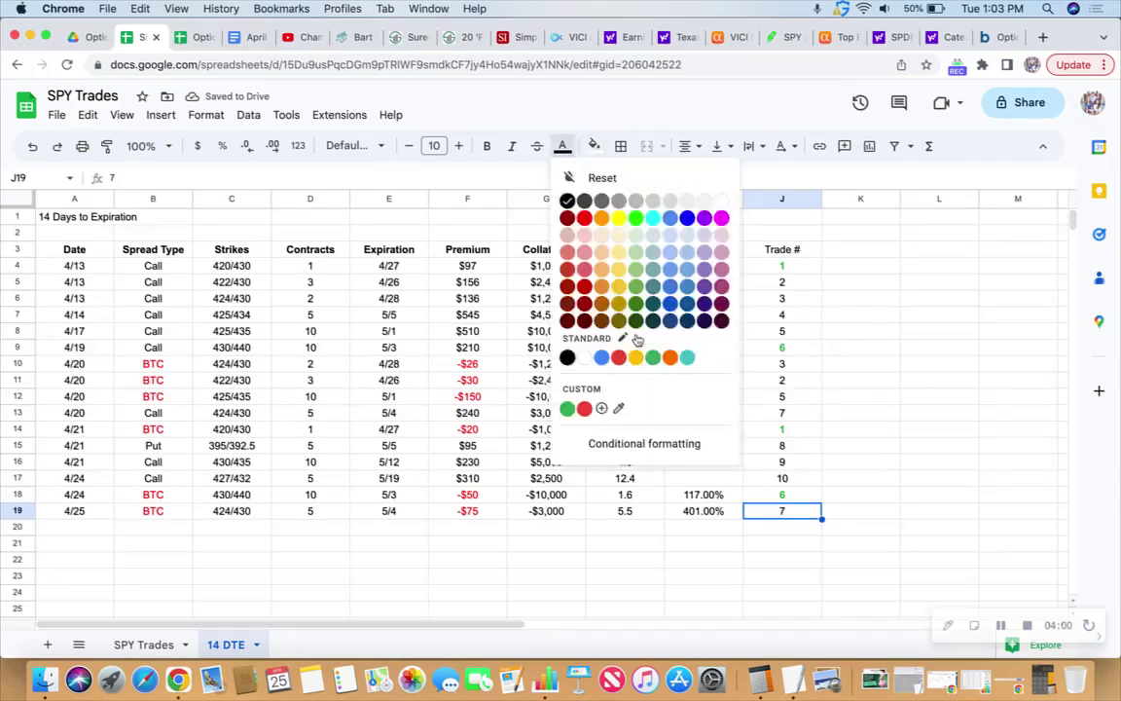
pyautogui.click(635, 309)
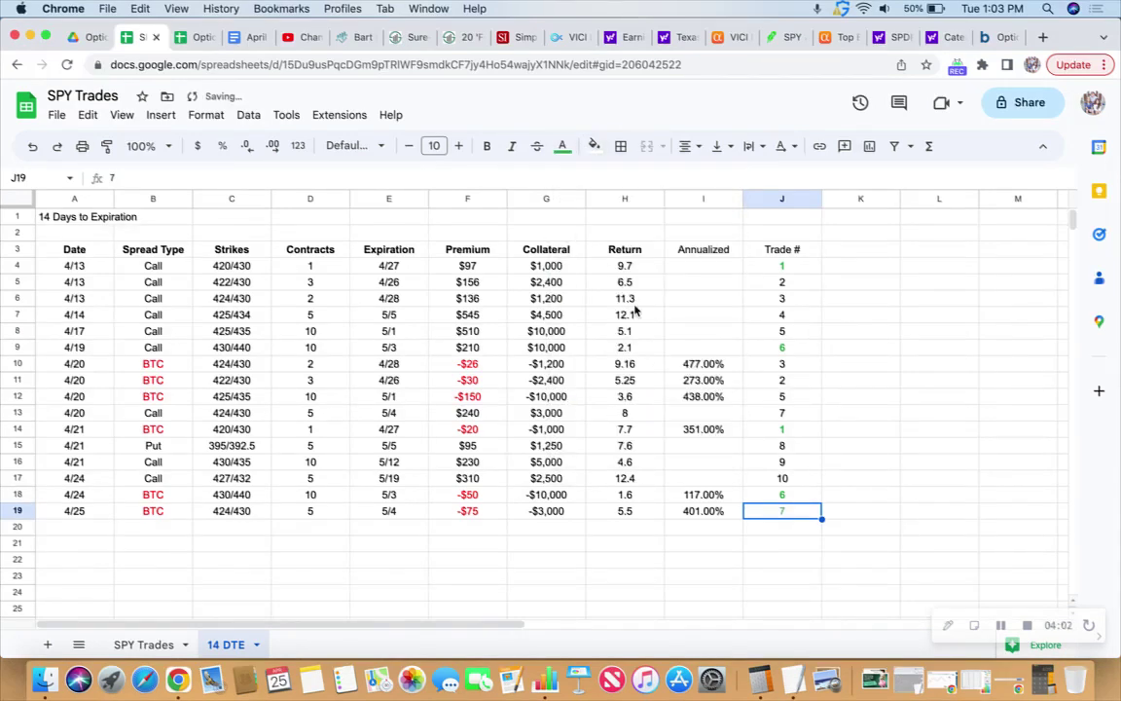
pyautogui.click(487, 146)
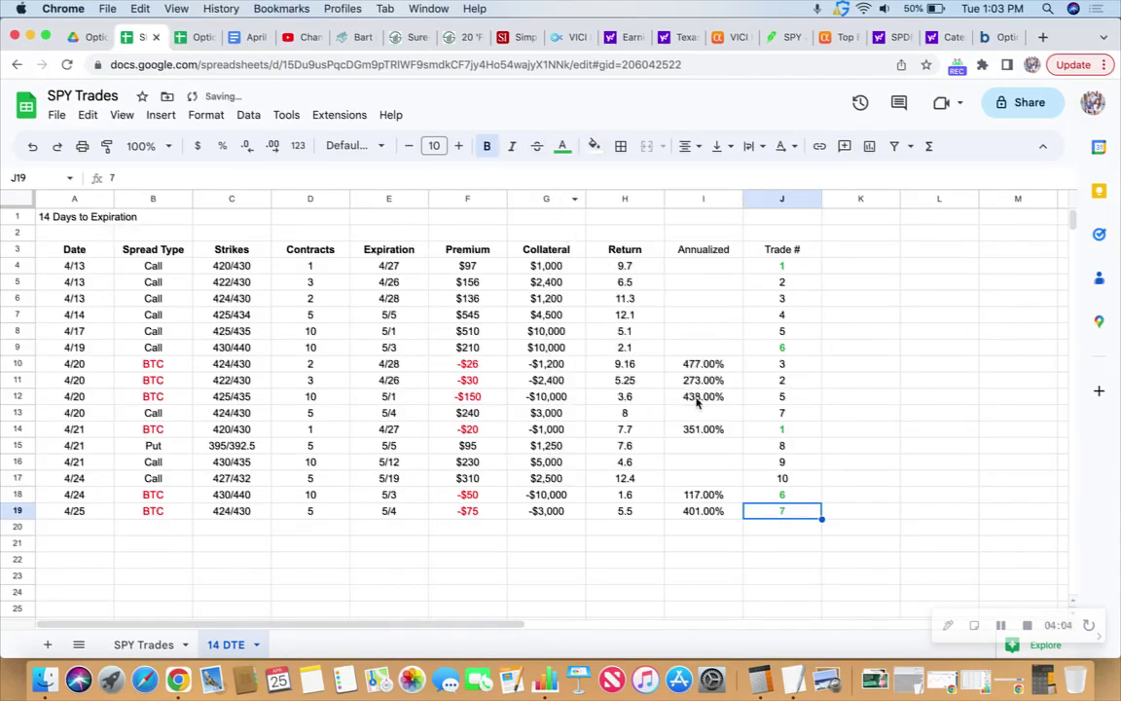
# Step: Format the matching opening trade's number 7 in row 13 as bold green
pyautogui.click(764, 412)
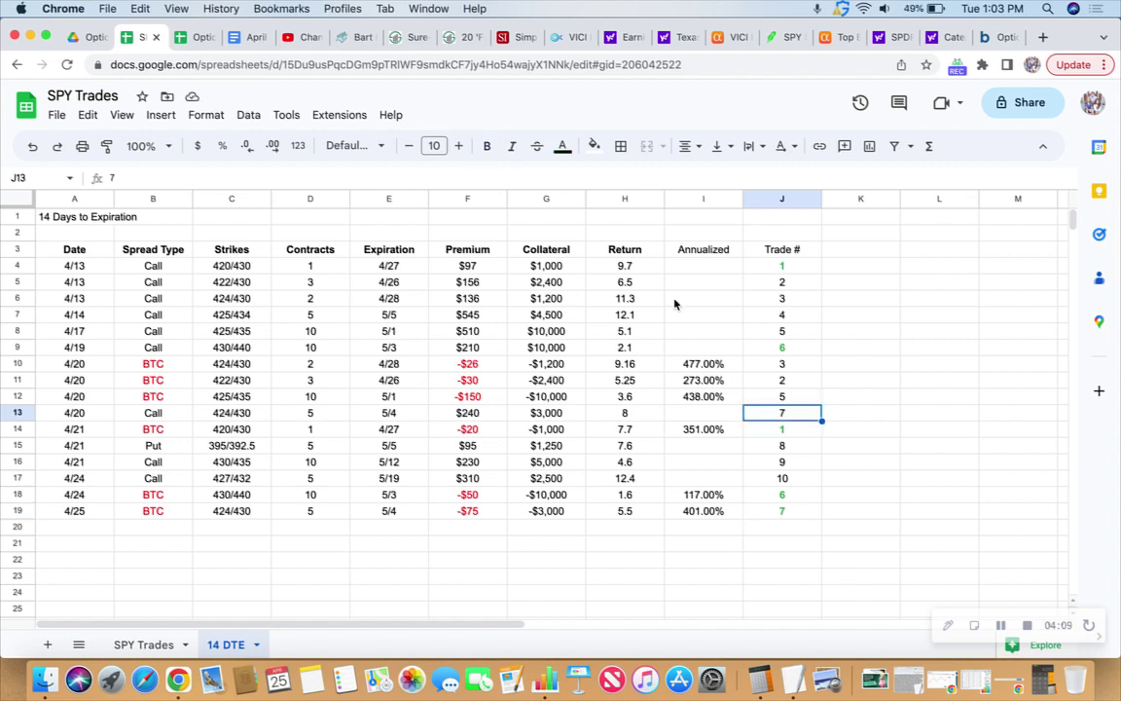
pyautogui.click(563, 146)
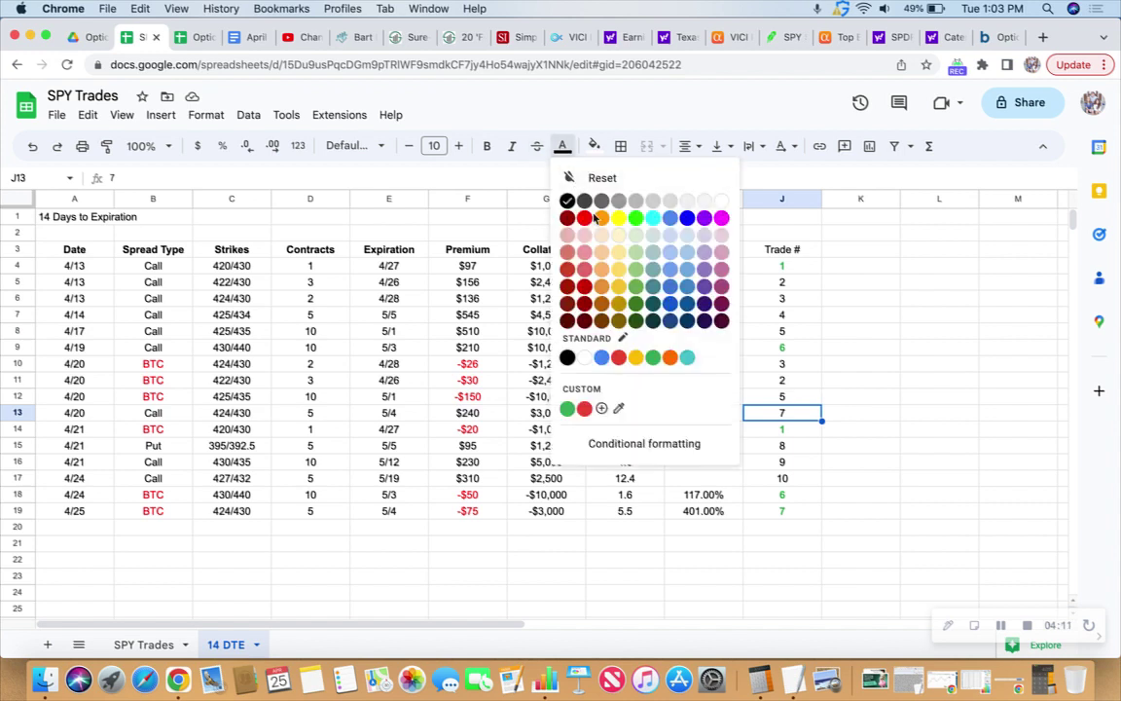
pyautogui.click(653, 361)
pyautogui.click(486, 146)
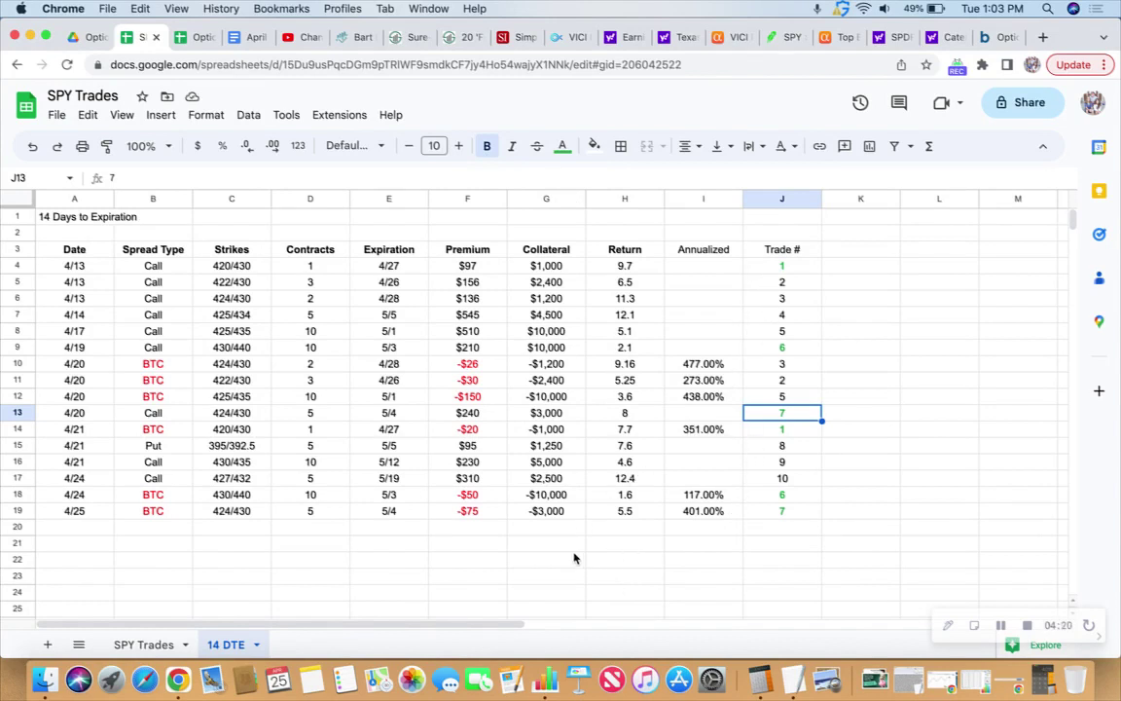
pyautogui.click(475, 549)
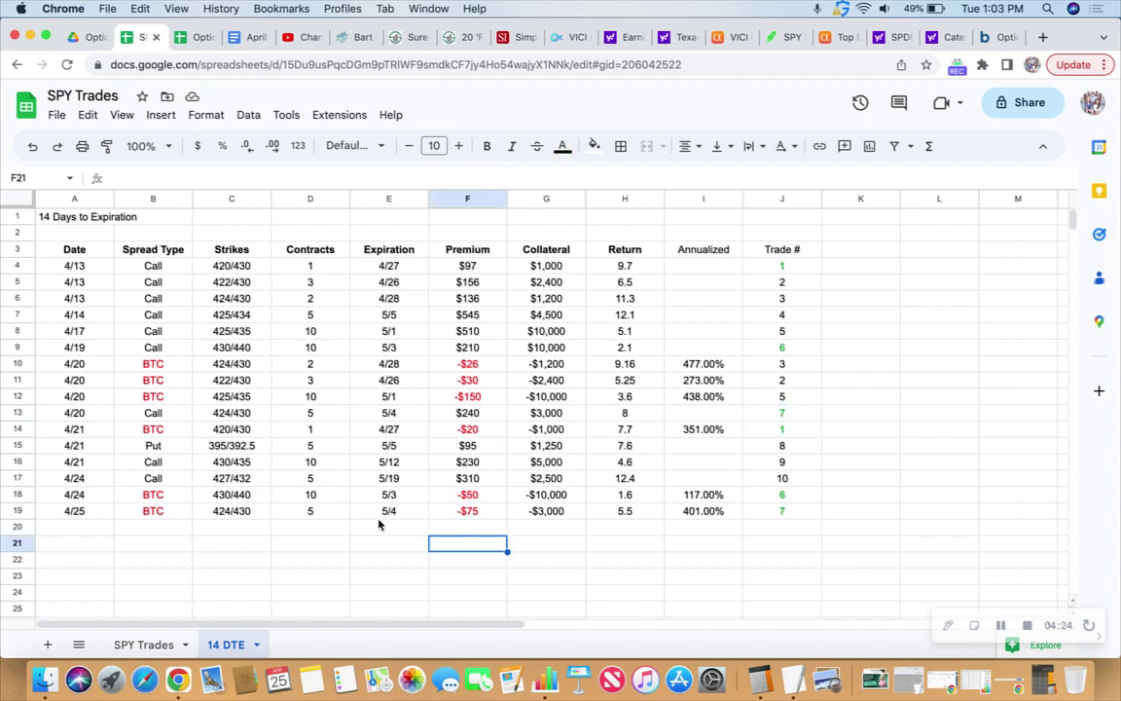
pyautogui.press('Up')
pyautogui.press('Up')
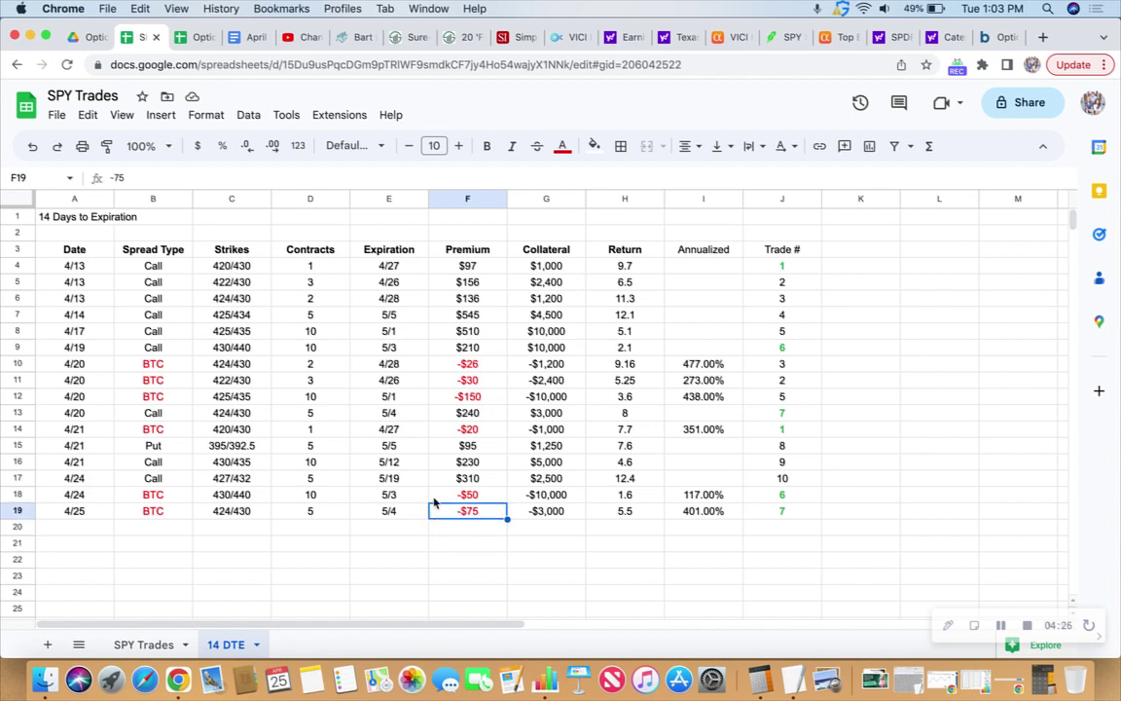
pyautogui.press('Up')
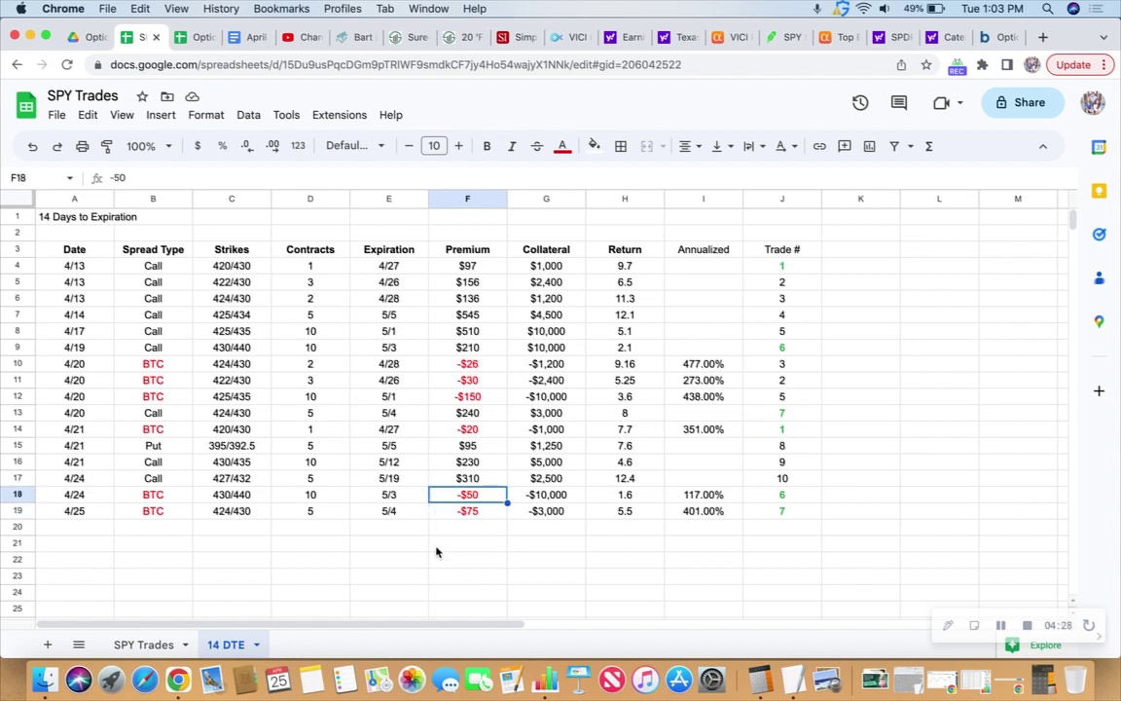
pyautogui.click(437, 548)
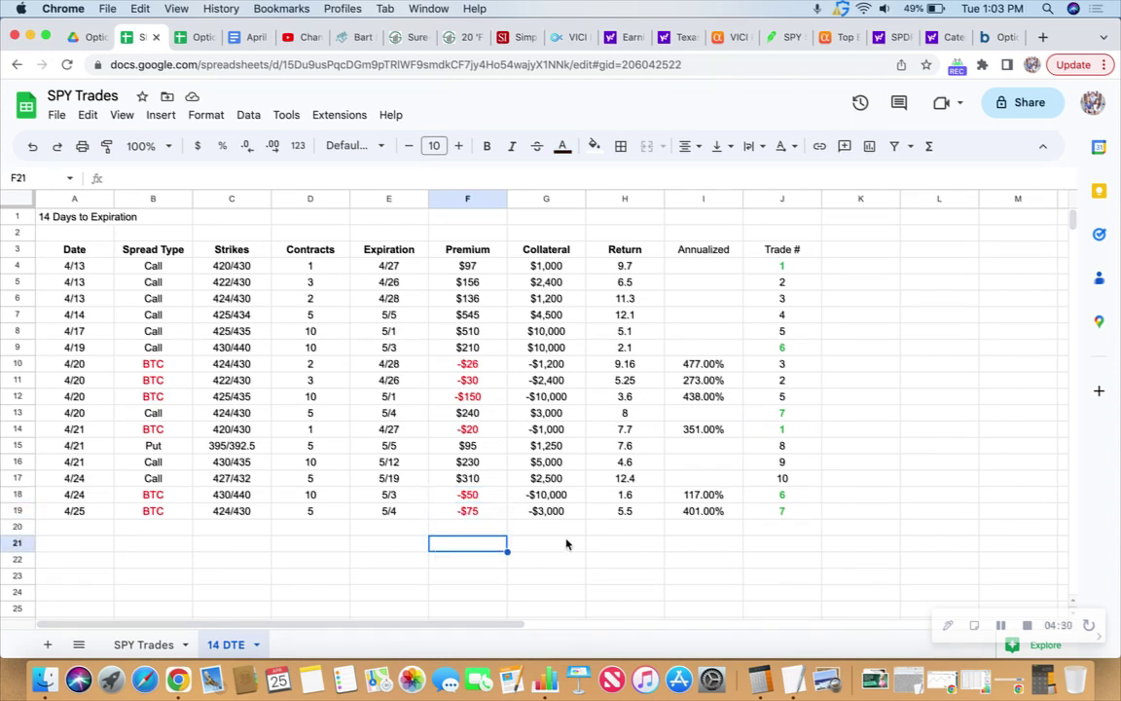
pyautogui.click(81, 526)
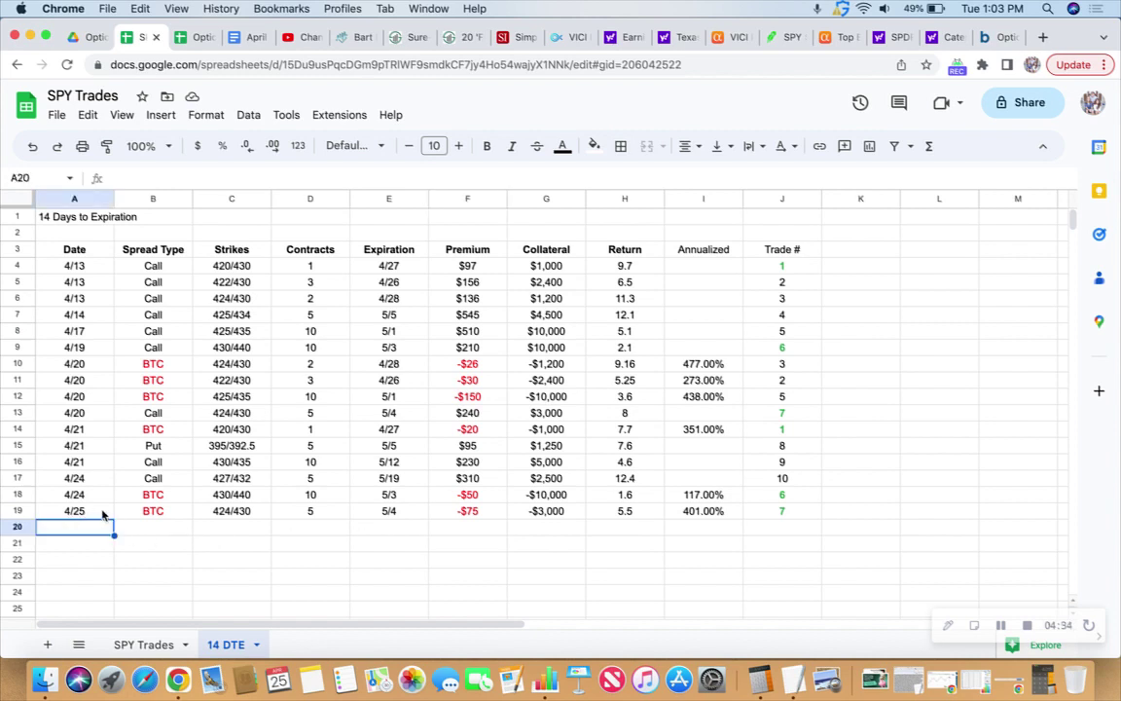
# Step: Switch to Robinhood, dismiss the filled order summary and review the open options positions on the home page for remaining SPY spreads
pyautogui.click(786, 37)
pyautogui.click(941, 419)
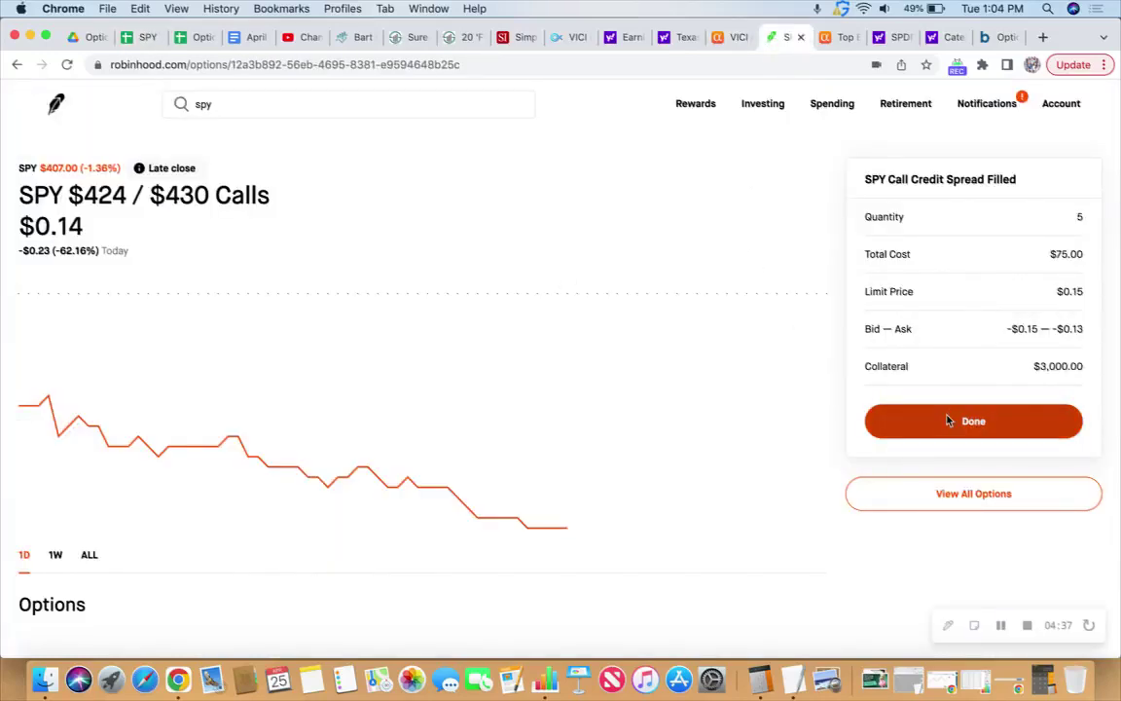
pyautogui.click(55, 103)
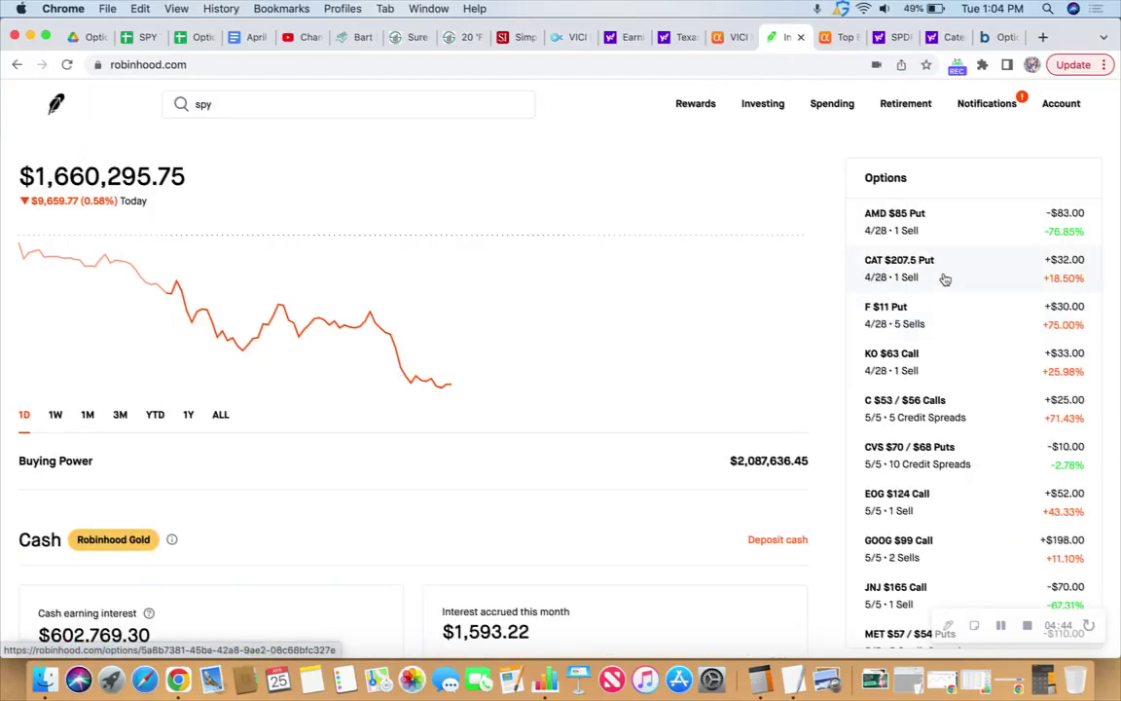
pyautogui.scroll(-4, 953, 306)
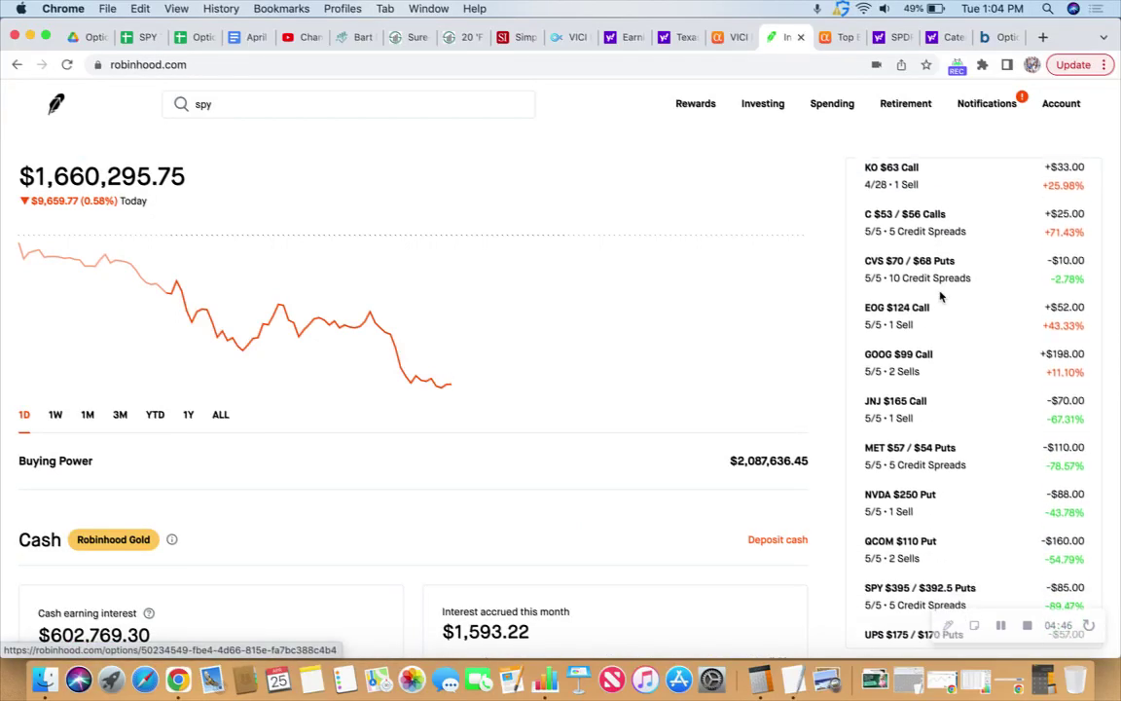
pyautogui.scroll(-4, 942, 292)
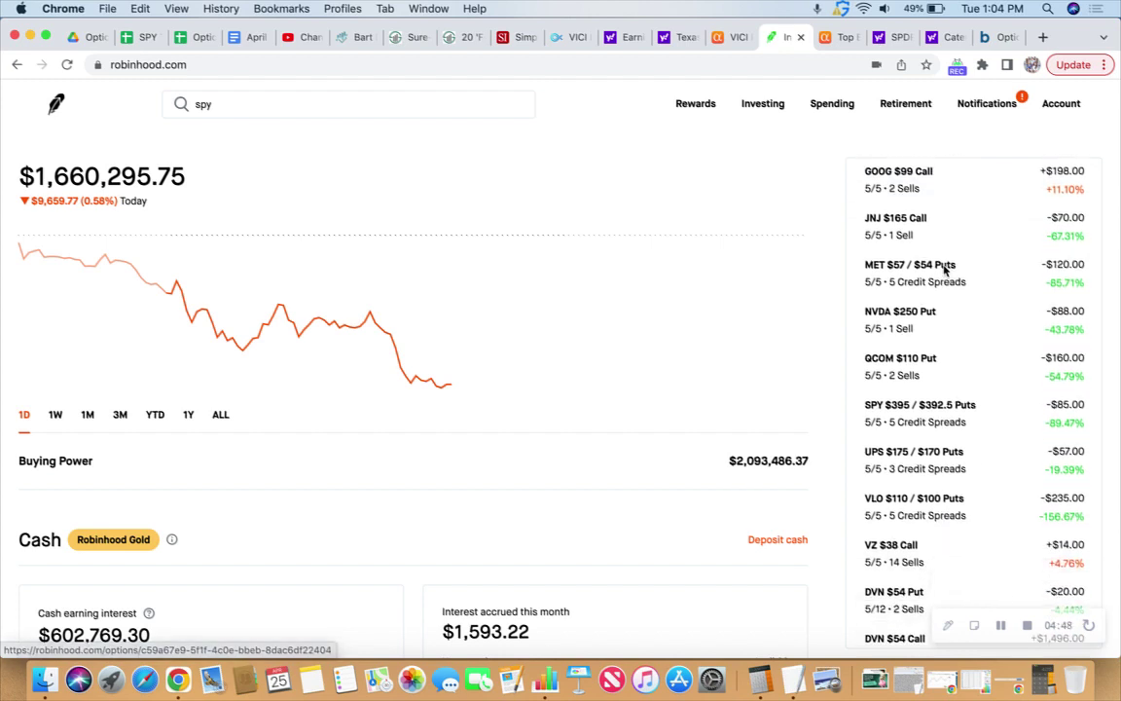
pyautogui.scroll(-2, 944, 271)
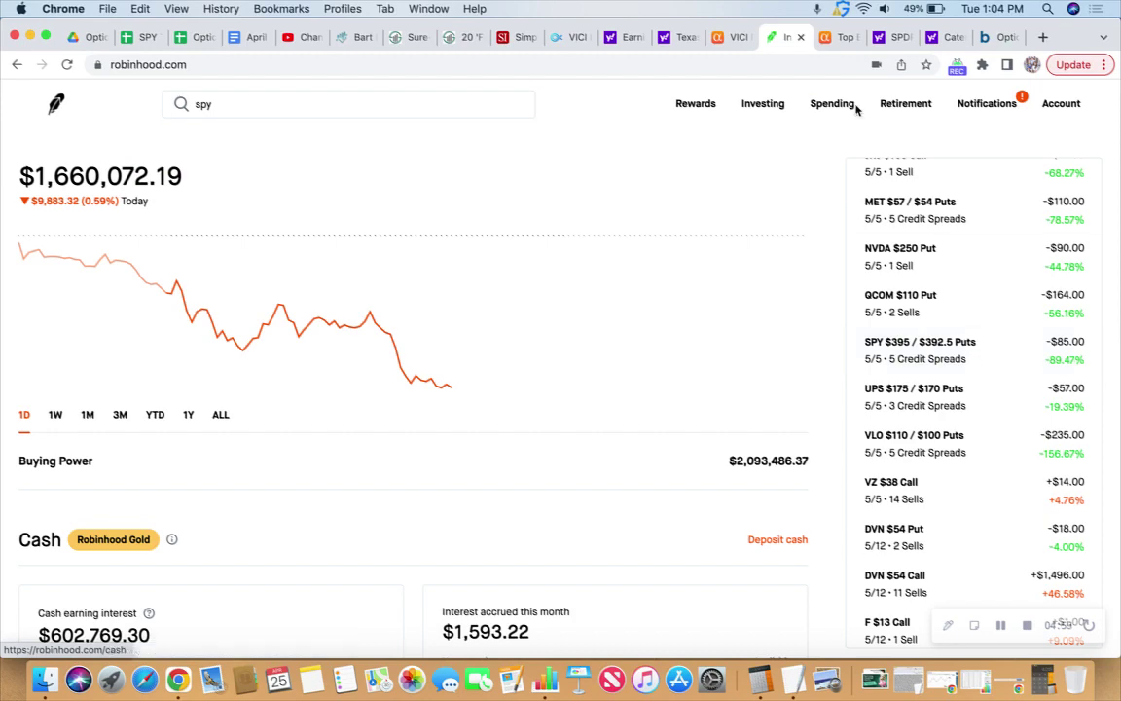
# Step: Switch to Yahoo Finance and examine the SPY one-minute candle chart with its Bollinger Bands and moving averages
pyautogui.click(893, 38)
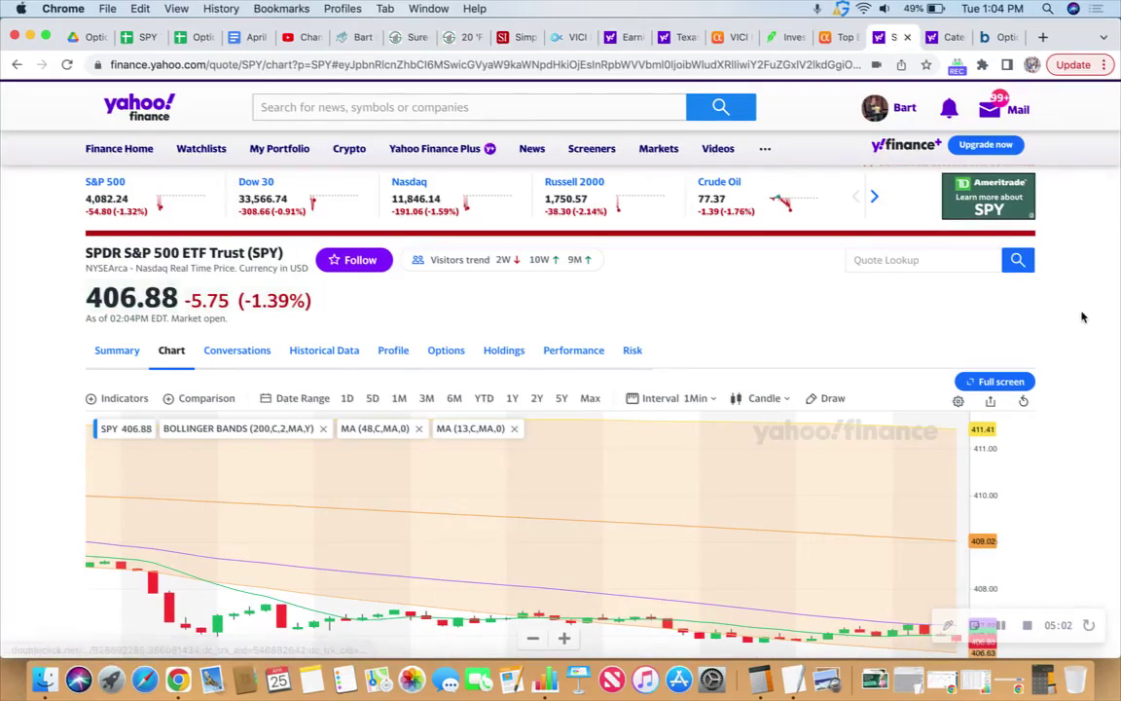
pyautogui.scroll(-1, 1083, 316)
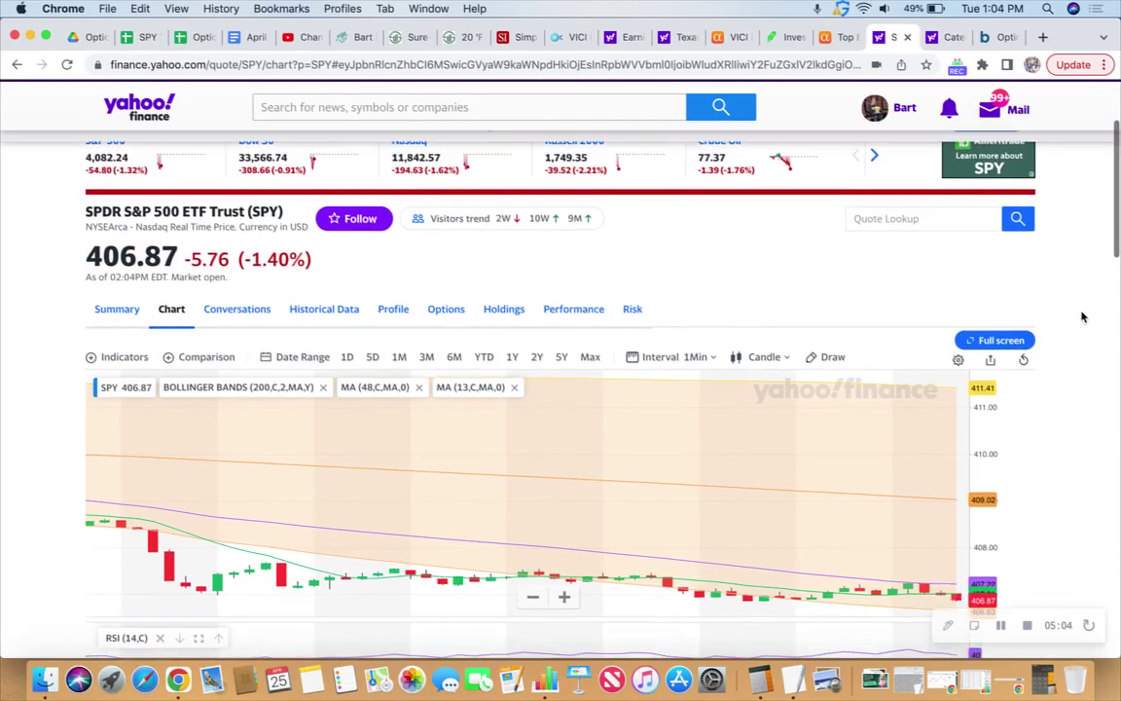
pyautogui.scroll(1, 1082, 316)
pyautogui.scroll(-1, 1082, 317)
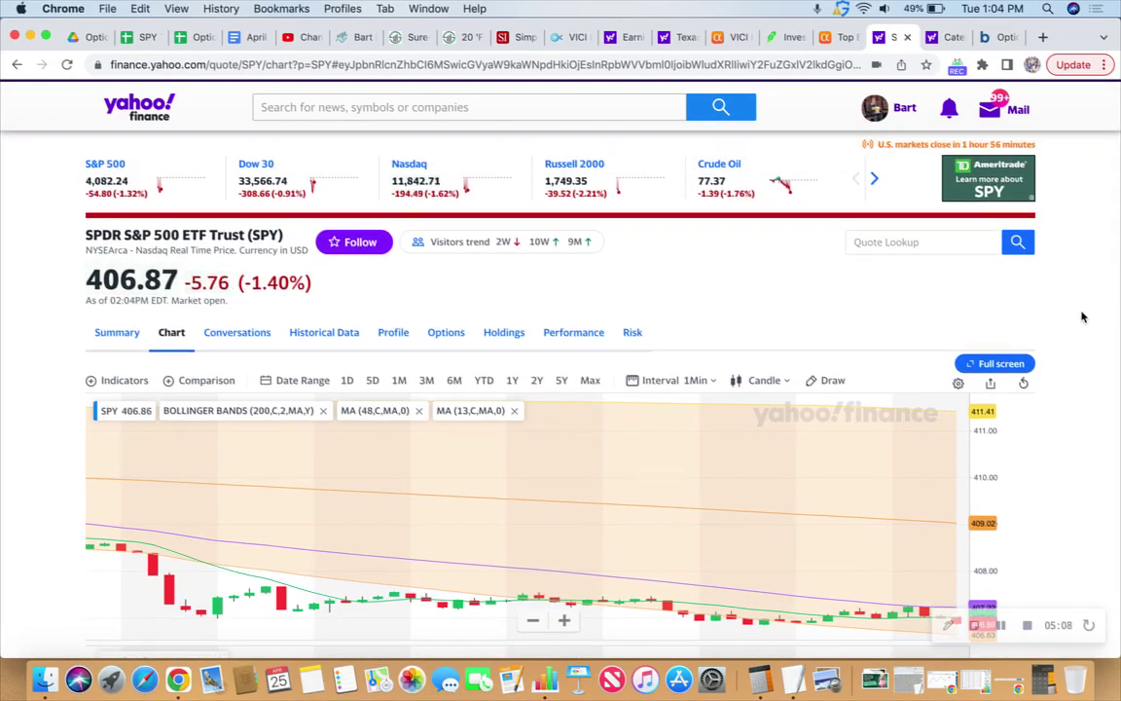
# Step: Return to Robinhood and look through the open options positions for the SPY put and call credit spreads
pyautogui.click(784, 37)
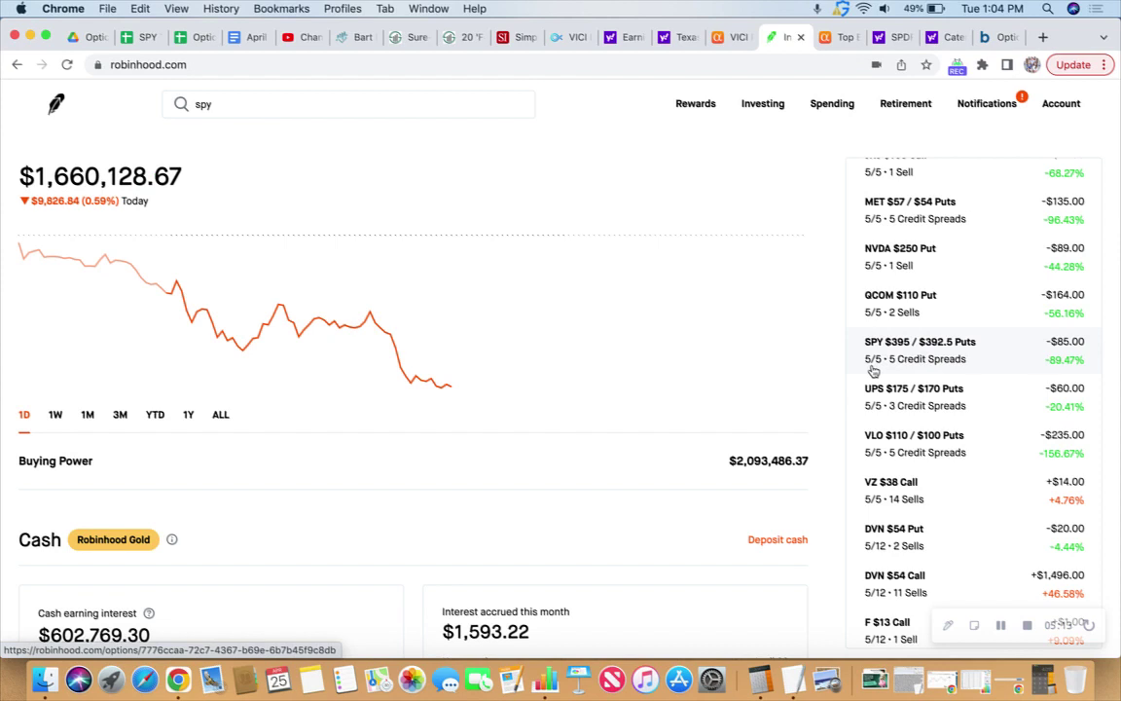
pyautogui.scroll(-2, 923, 323)
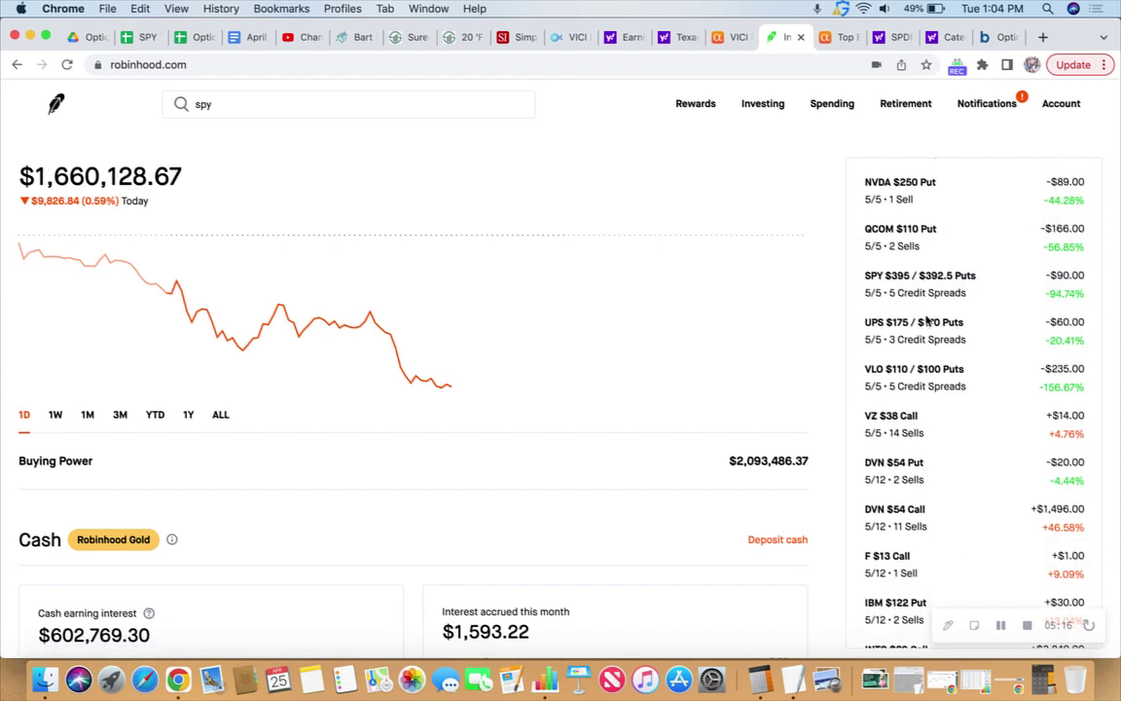
pyautogui.scroll(-2, 941, 305)
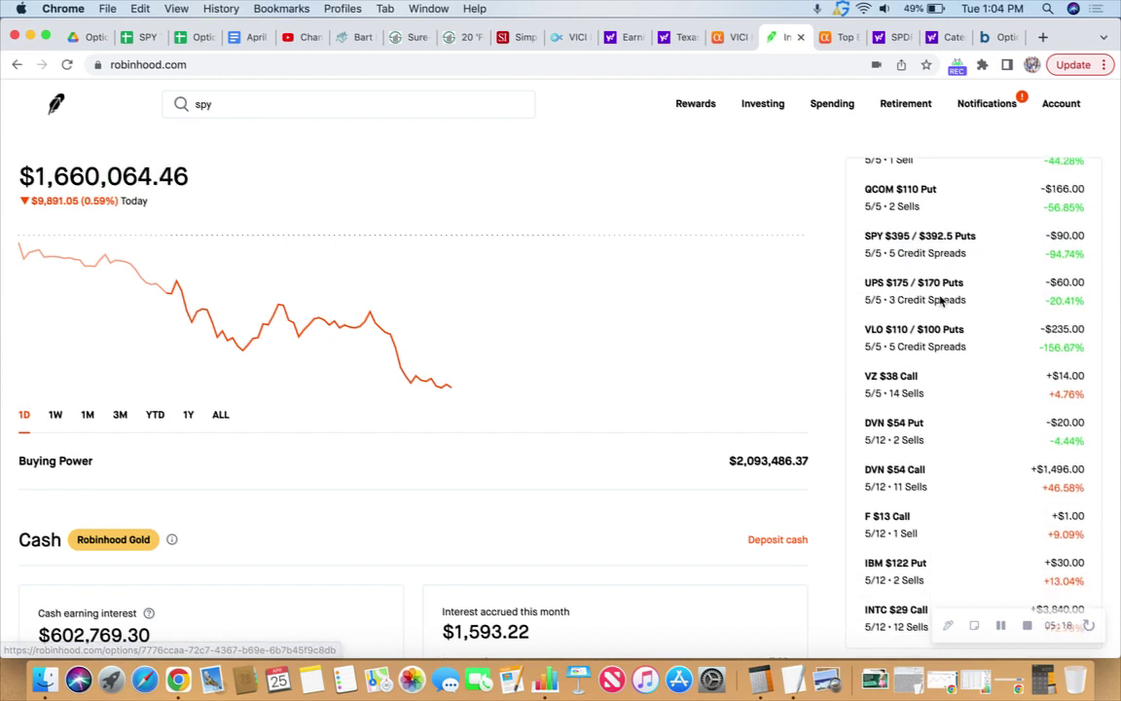
pyautogui.scroll(-4, 942, 302)
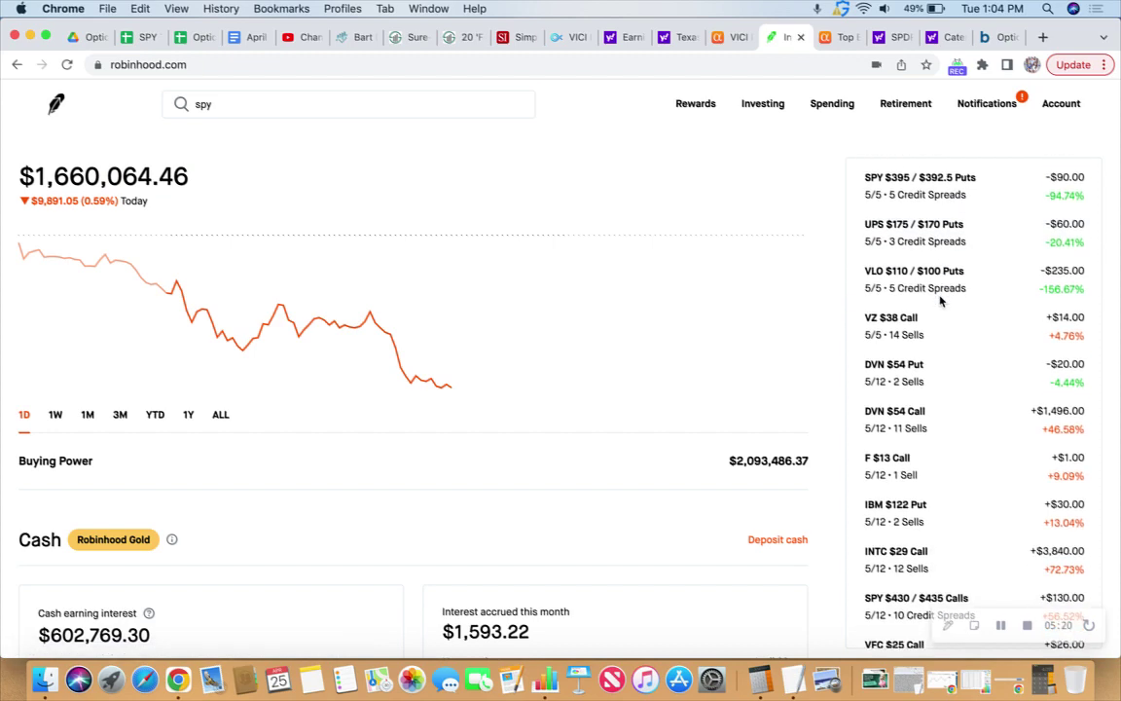
pyautogui.scroll(-6, 940, 302)
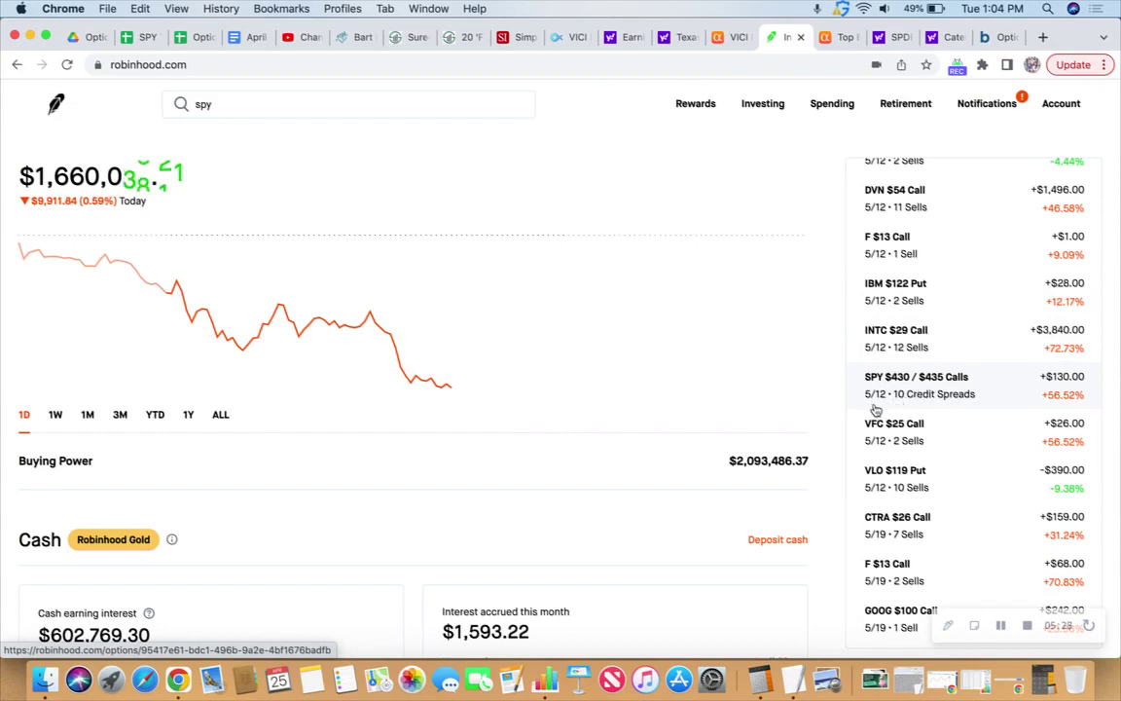
# Step: Open the SPY $430 / $435 Calls credit spread expiring 5/12 and review its returns, option legs and history
pyautogui.click(990, 395)
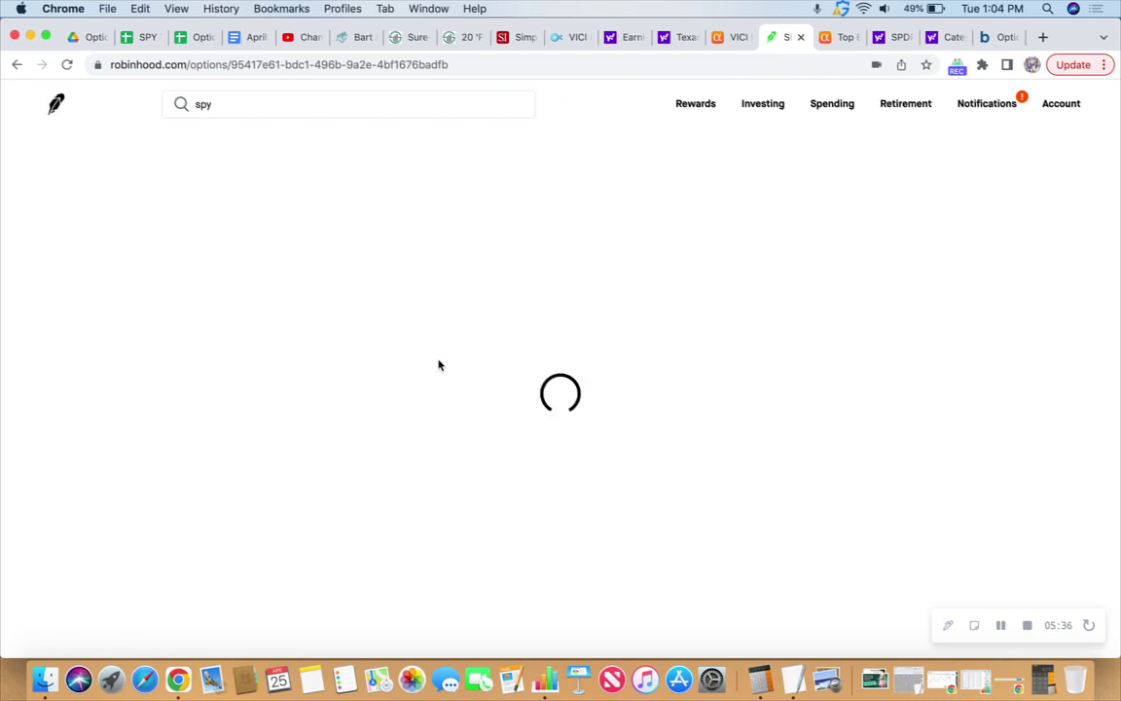
pyautogui.scroll(-5, 446, 355)
pyautogui.scroll(-5, 447, 355)
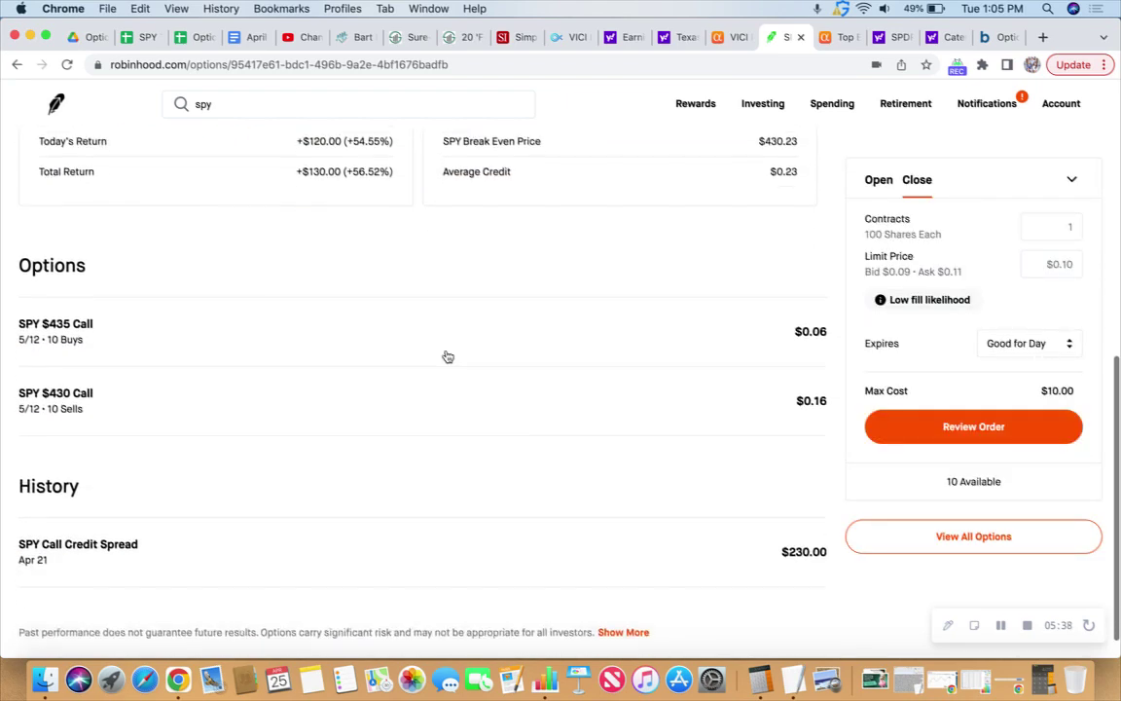
pyautogui.scroll(2, 447, 355)
pyautogui.scroll(2, 435, 340)
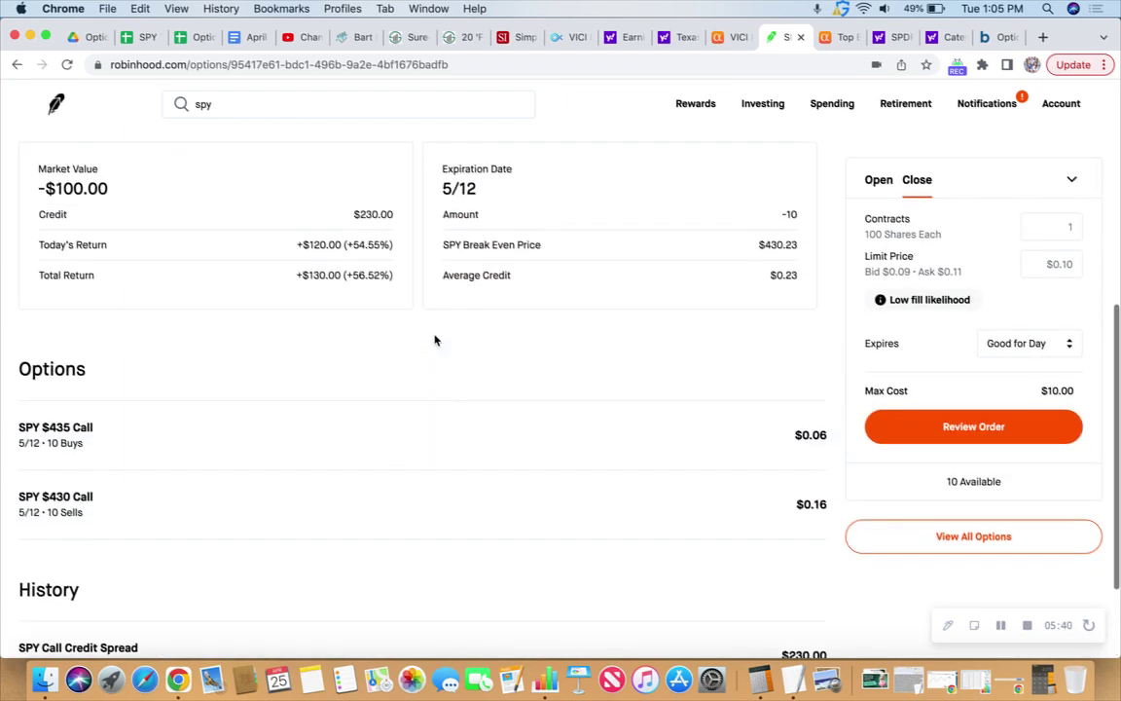
pyautogui.scroll(-3, 435, 340)
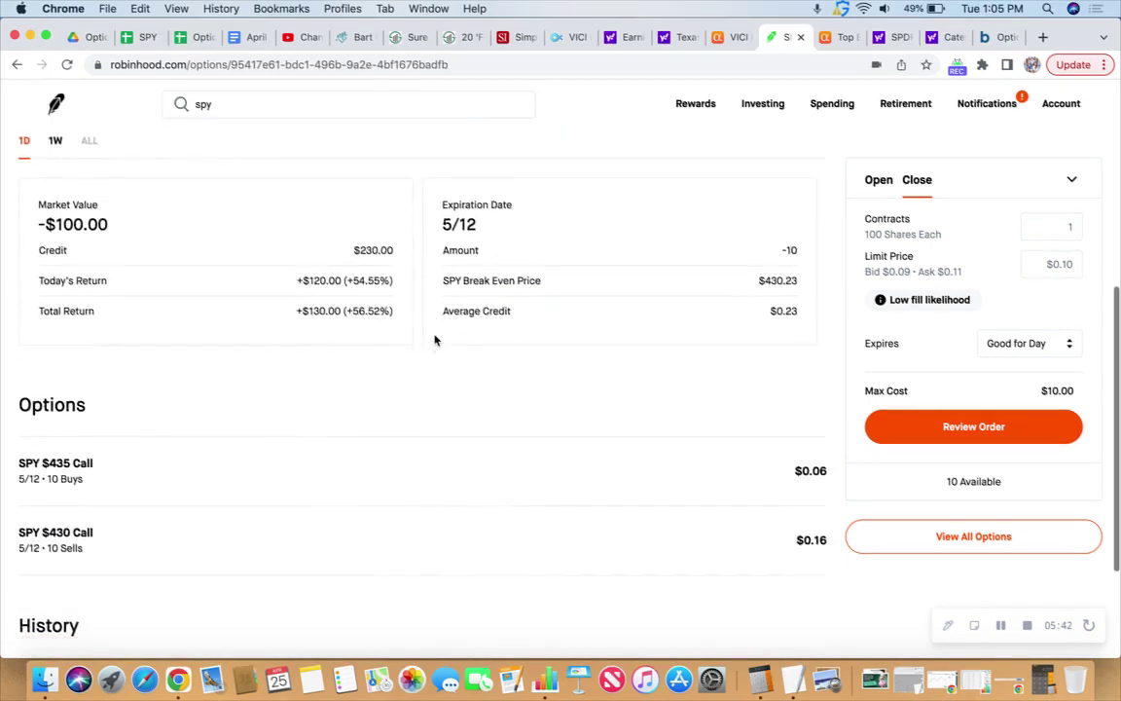